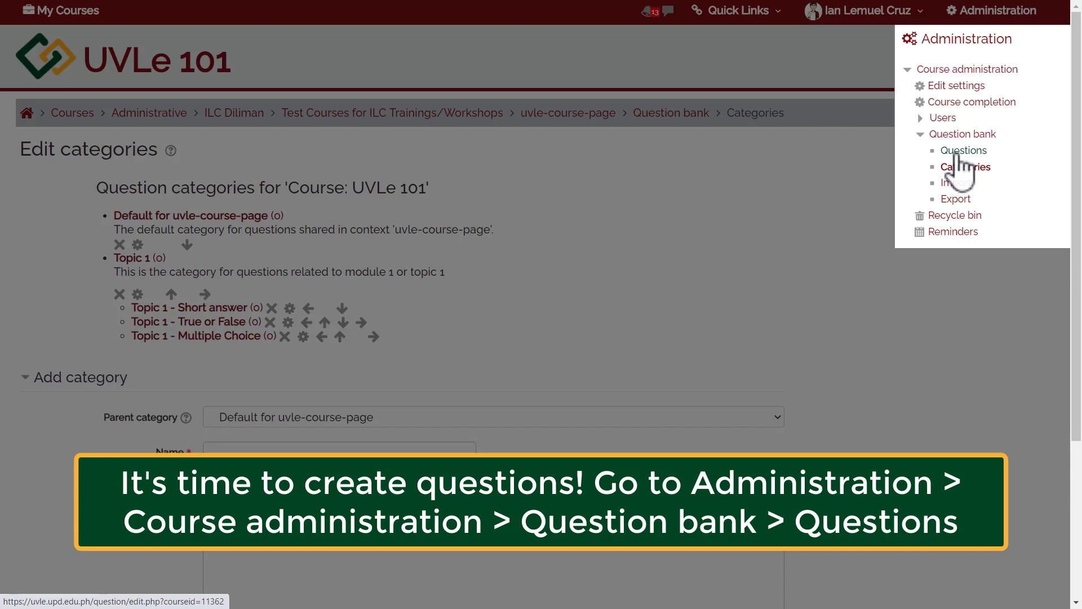
# - Start a new True/False question in the question bank category "Topic 1 - True or False"
pyautogui.click(956, 153)
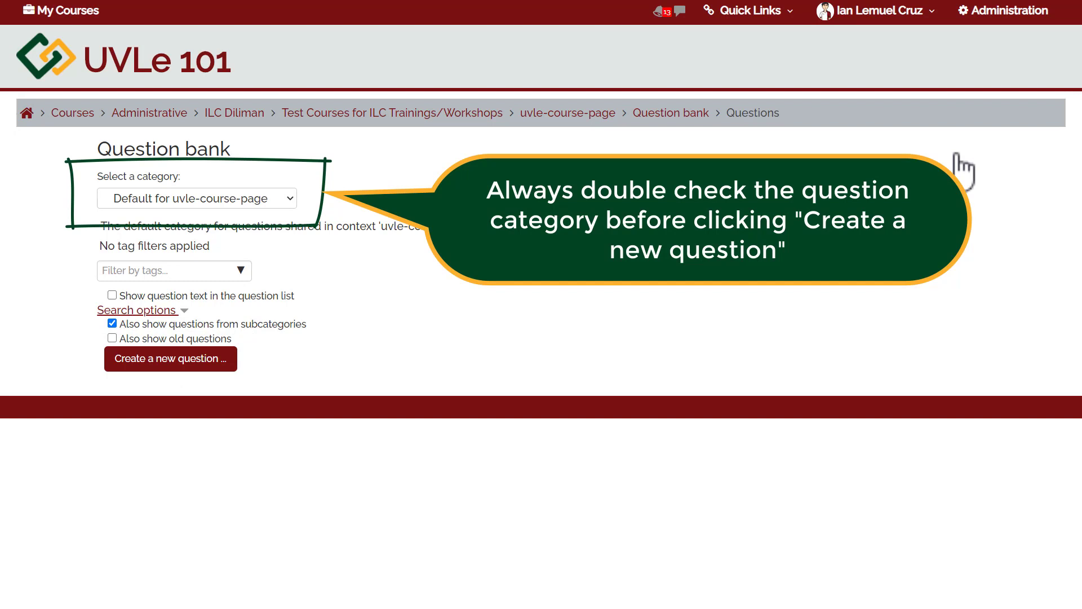
pyautogui.click(235, 201)
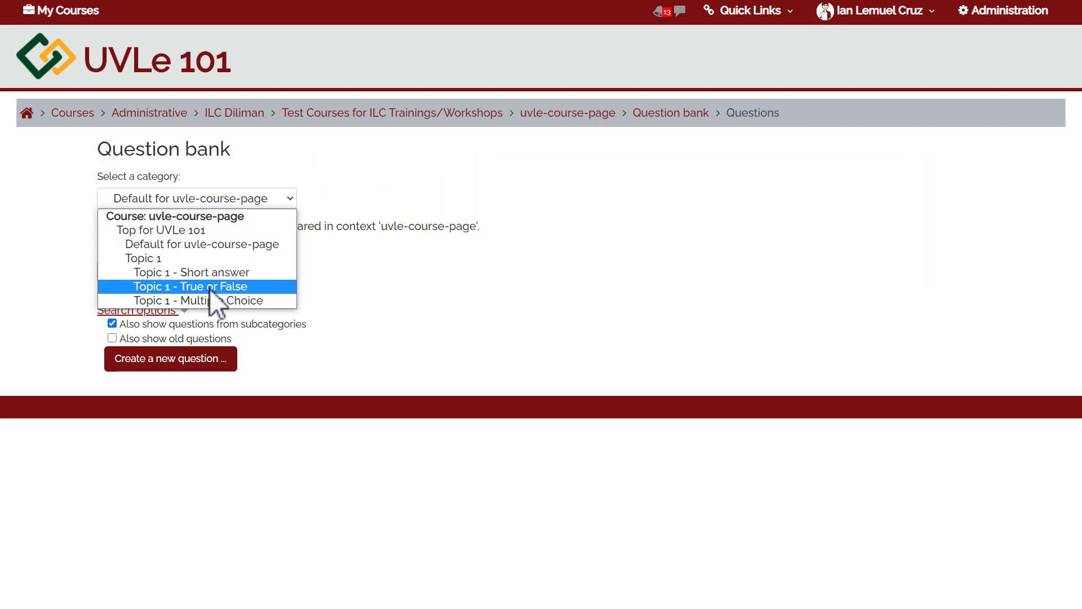
pyautogui.click(209, 286)
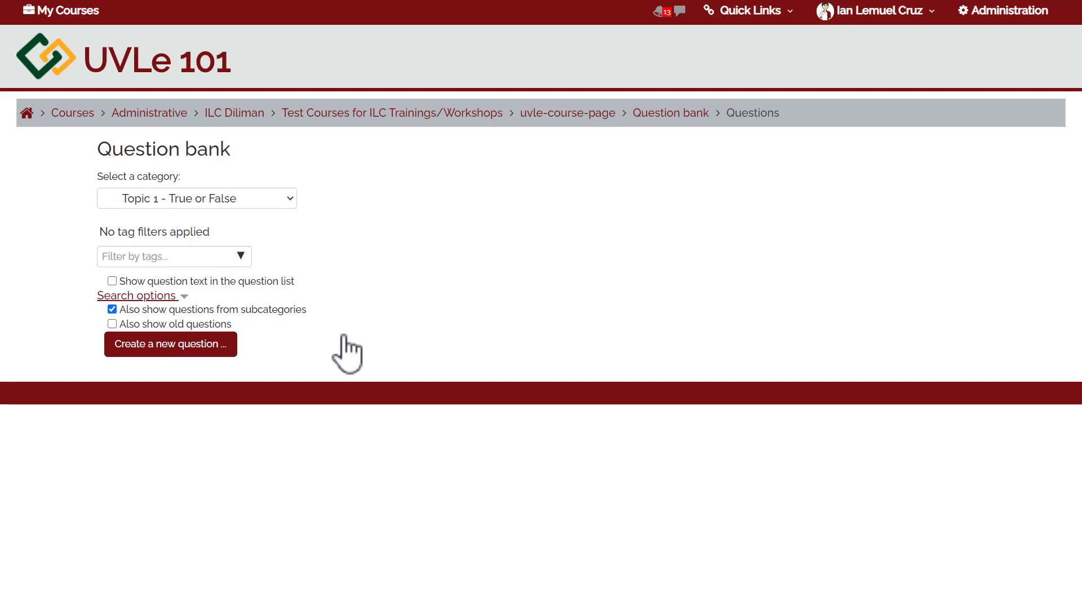
pyautogui.click(204, 345)
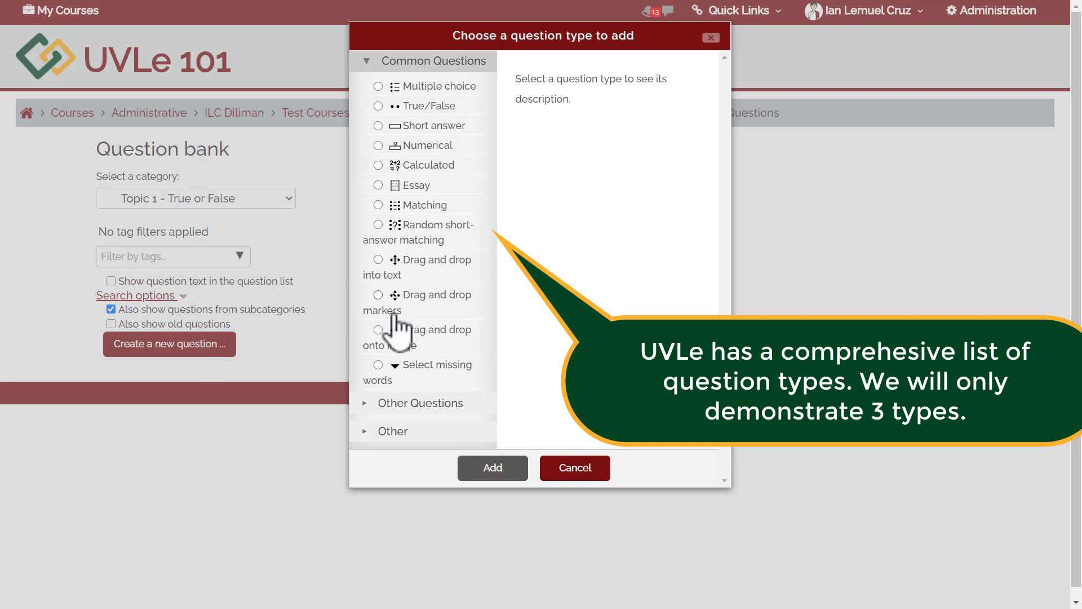
pyautogui.click(410, 108)
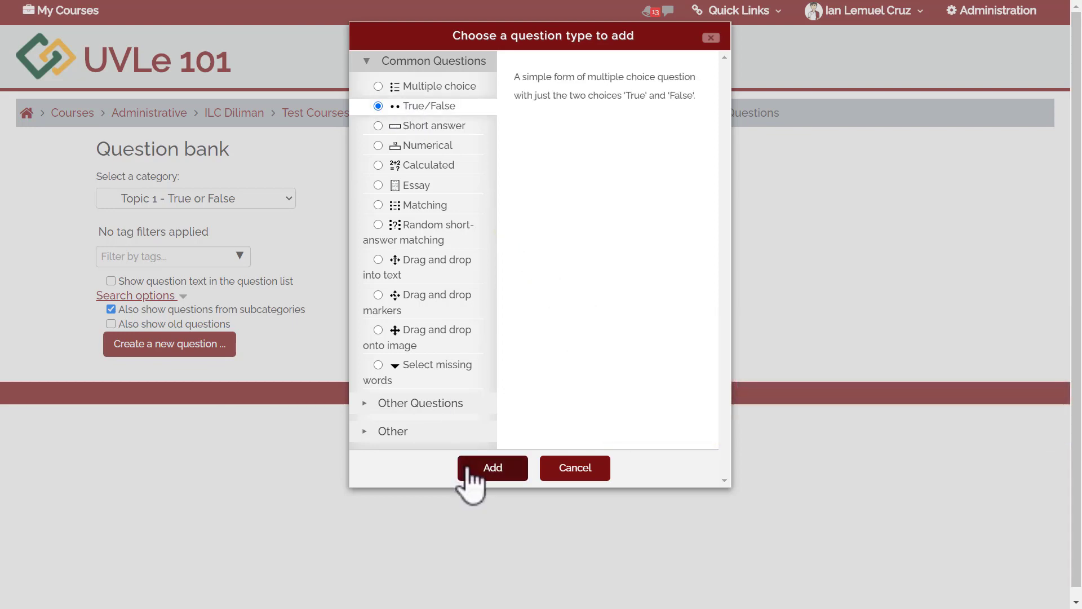
pyautogui.click(467, 471)
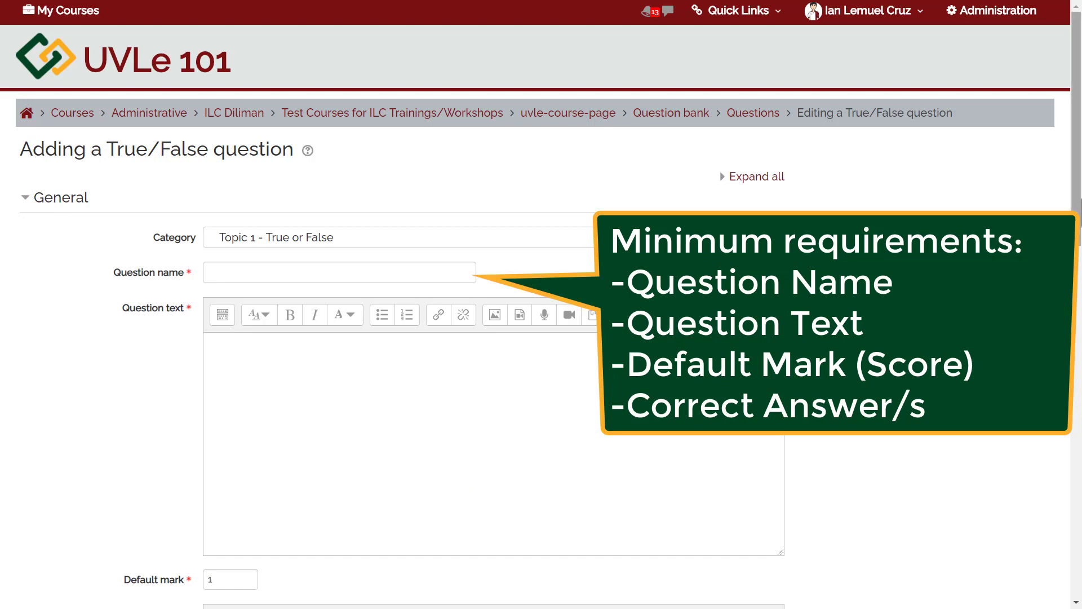
# - Name the question "Topic 1 TF Q1" and enter the question text "The DILC Building is located along osmena street within UP Diliman."
pyautogui.scroll(-1, 434, 293)
pyautogui.click(390, 248)
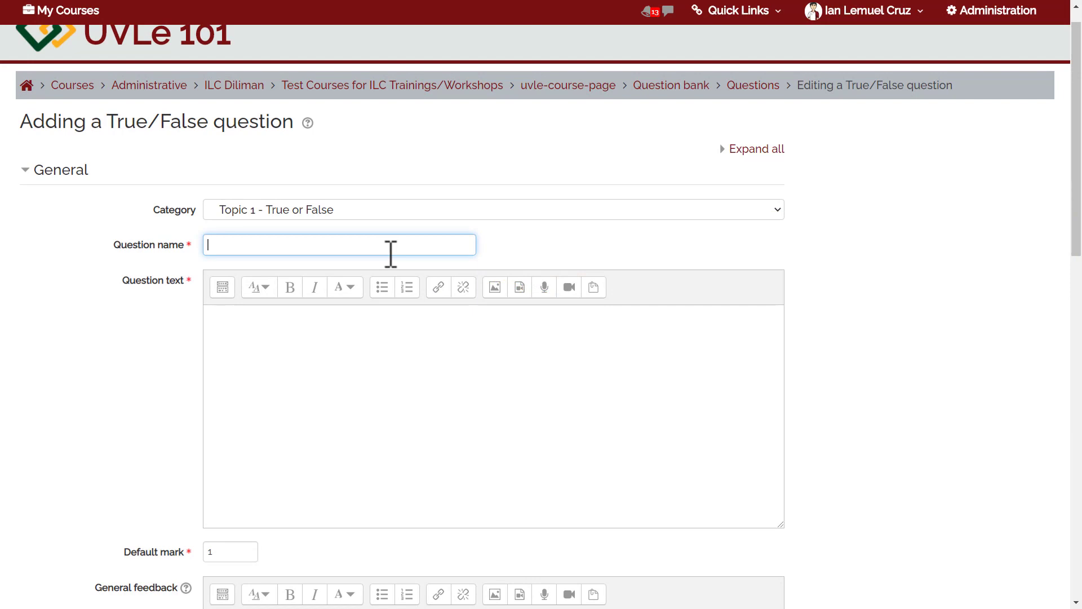
pyautogui.write('Topic 1 TF Q1')
pyautogui.click(403, 392)
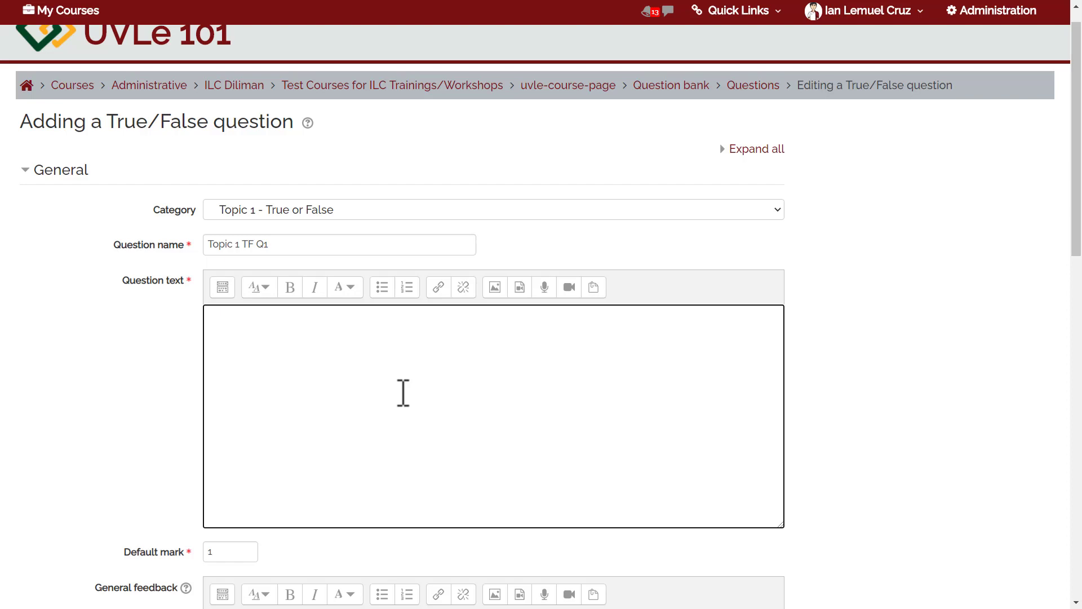
pyautogui.write('The DILC Buil')
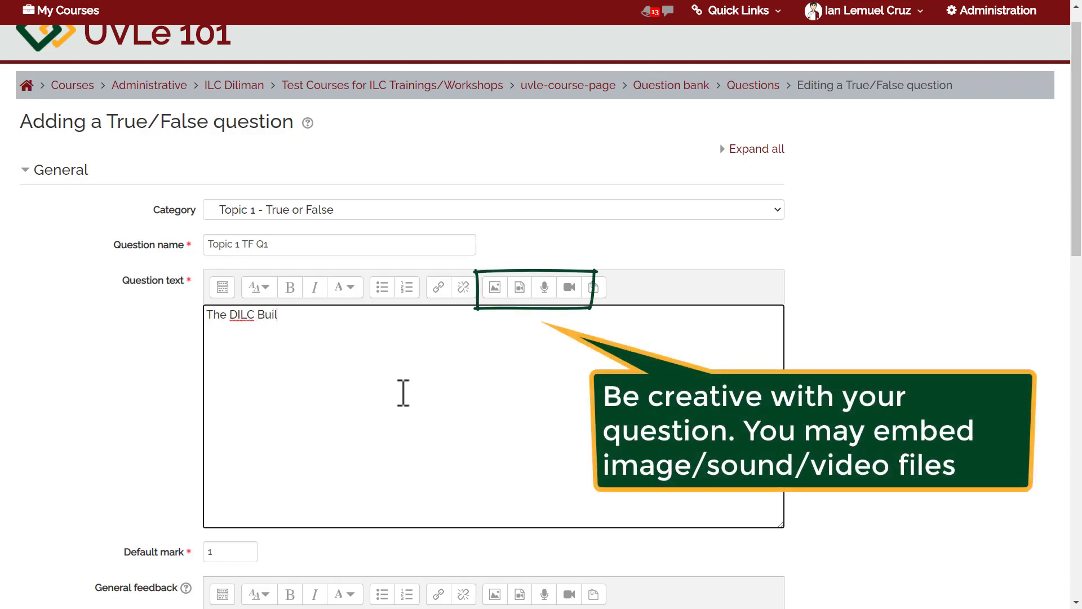
pyautogui.write('ding is located along')
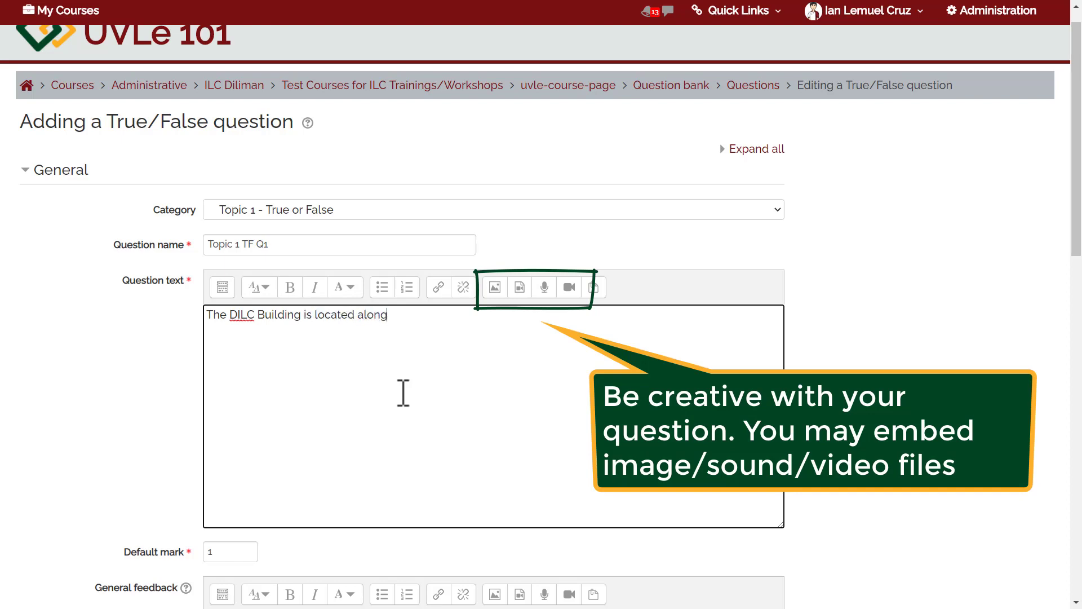
pyautogui.write(' osmena street with')
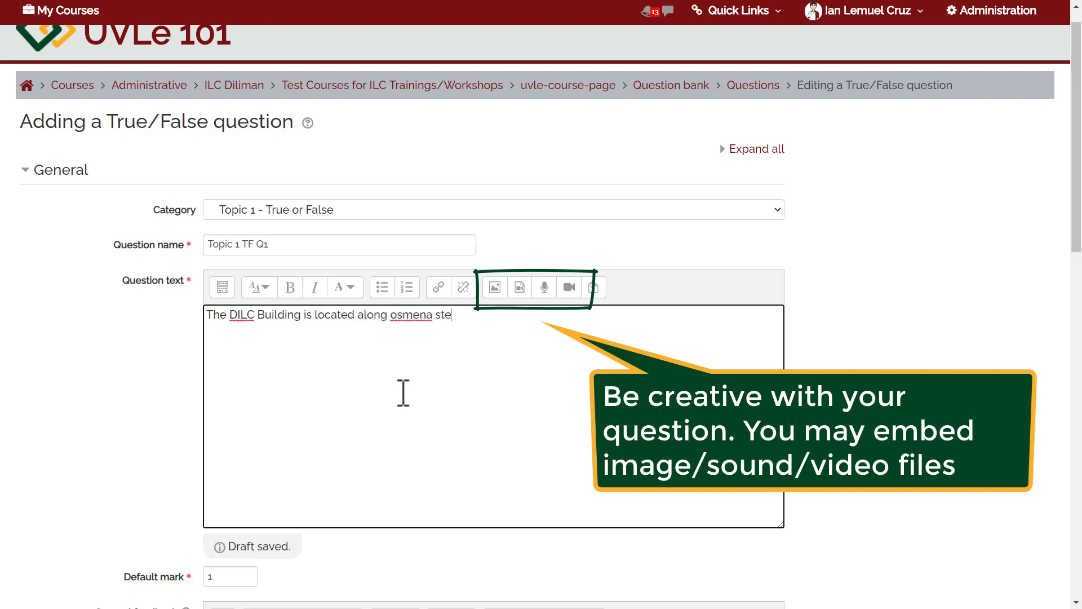
pyautogui.write('in UP Diliman.')
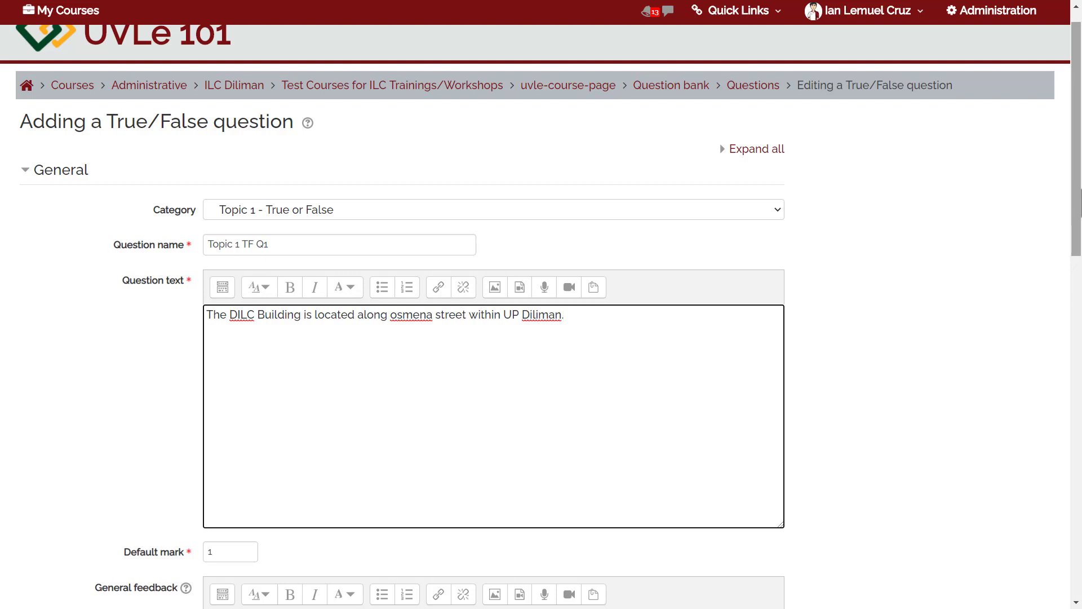
# - Enter the general feedback "The DILC Building is located along magsaysay ave cor. apacible street."
pyautogui.scroll(-4, 1078, 203)
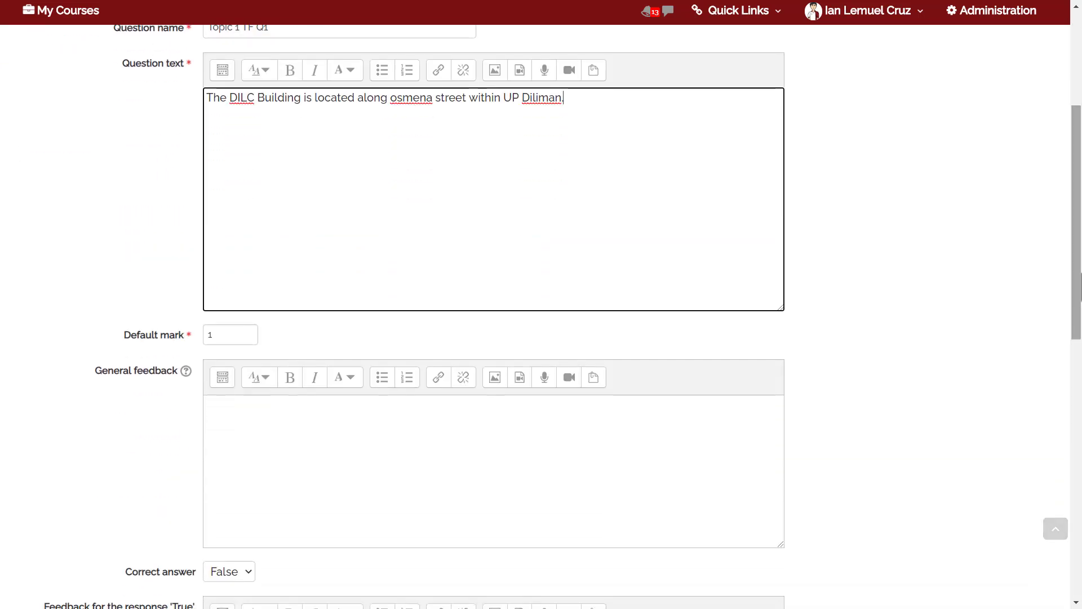
pyautogui.click(237, 338)
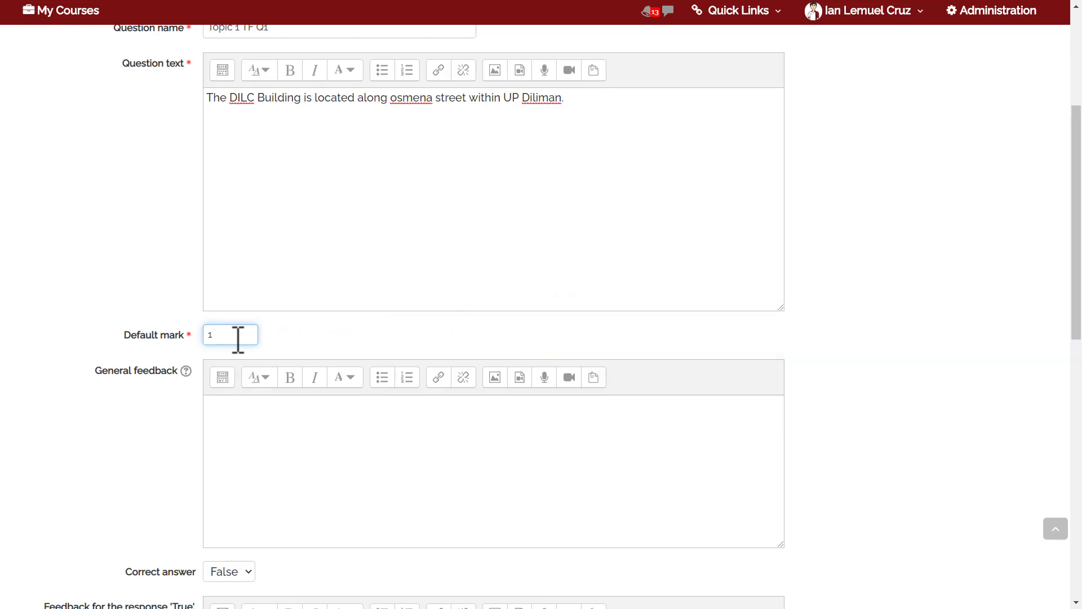
pyautogui.click(243, 422)
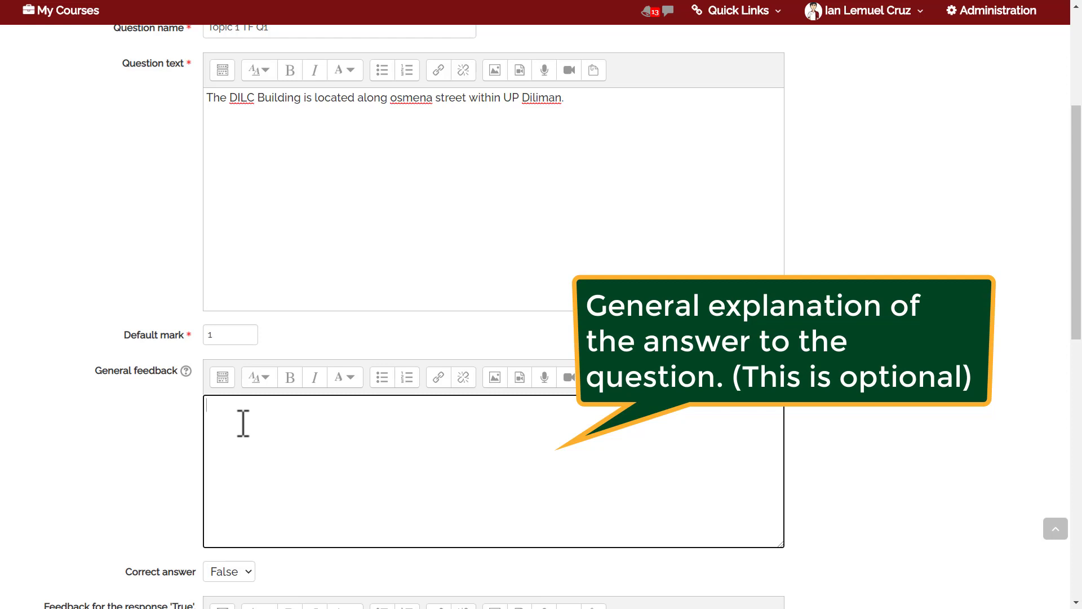
pyautogui.write('The DILC Building is located ')
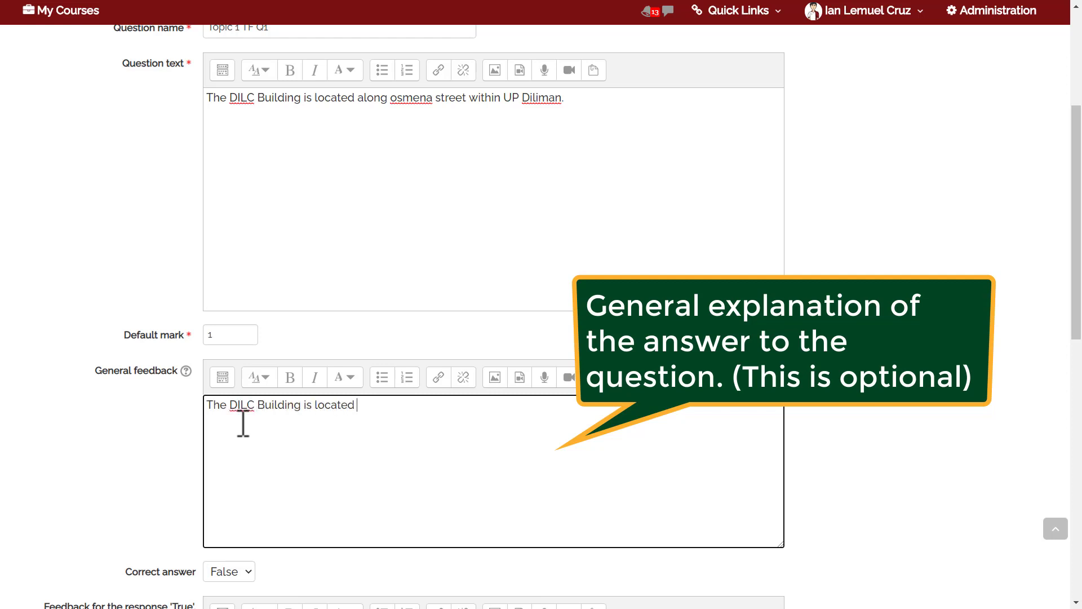
pyautogui.write('along magsaysay ave cor. apacible street.')
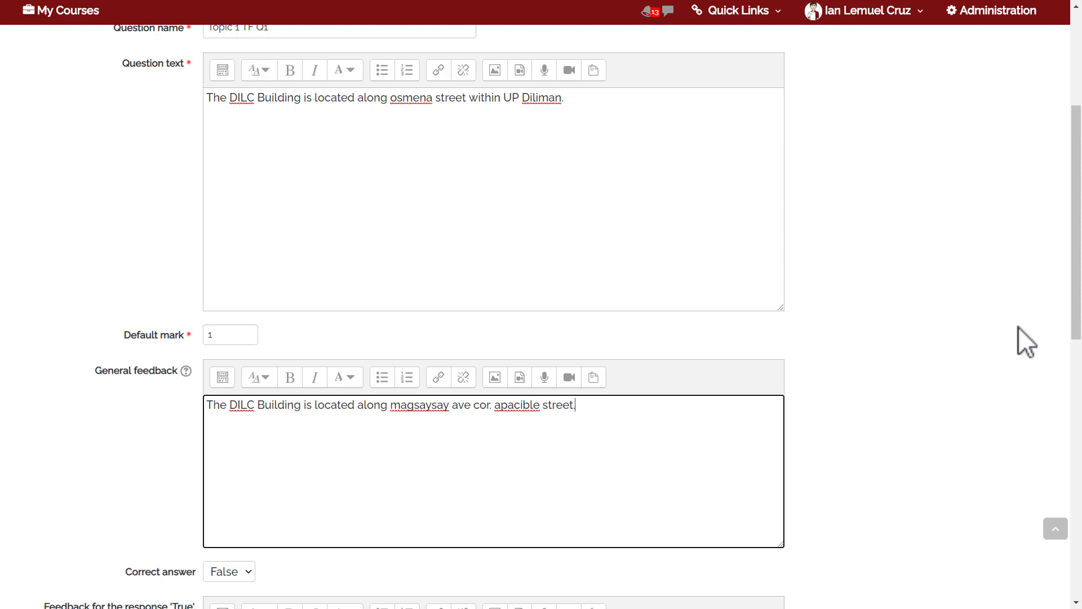
# - Set the correct answer of the True/False question to False
pyautogui.scroll(-3, 1078, 350)
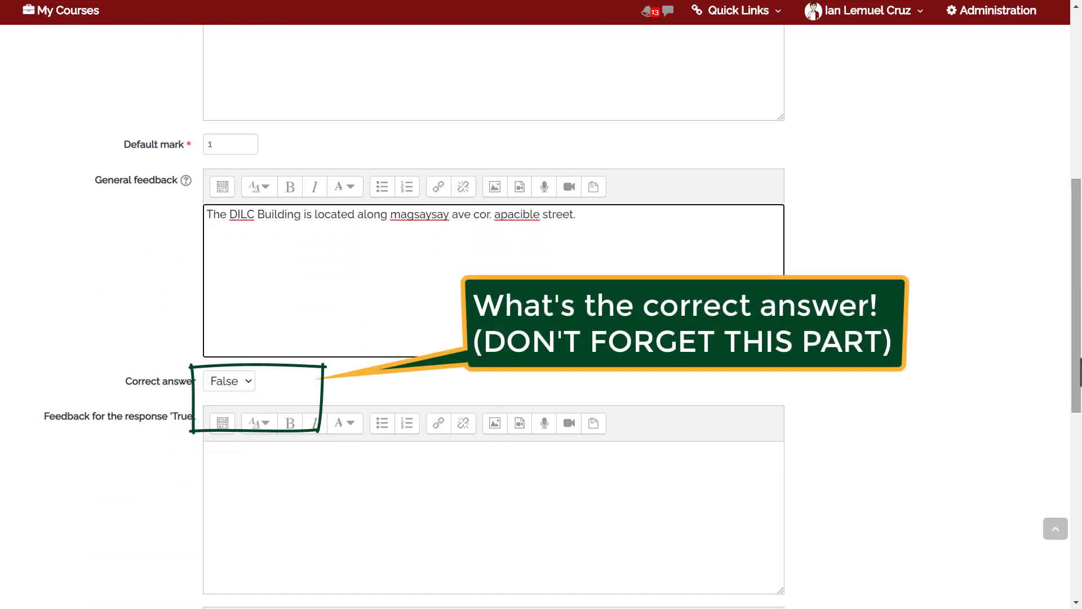
pyautogui.click(222, 384)
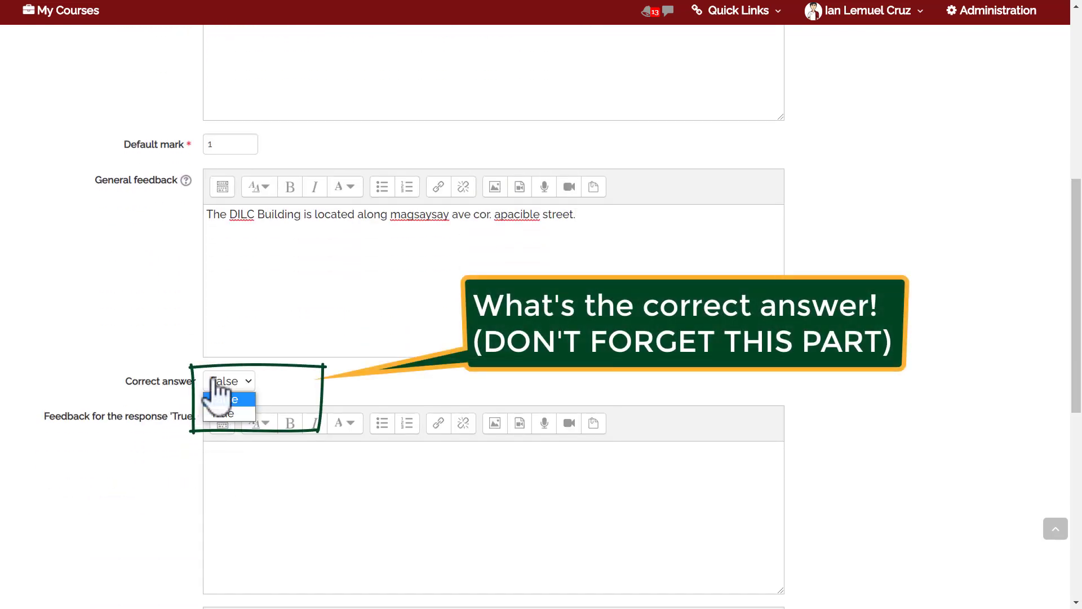
pyautogui.click(221, 399)
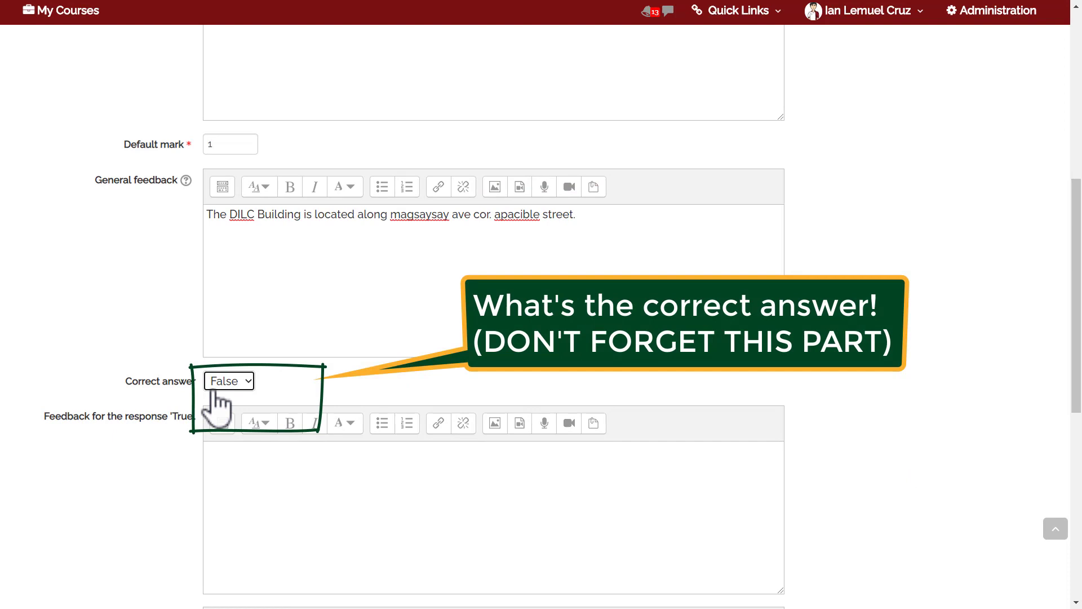
# - Review the question's general feedback, its feedback fields for the responses 'True' and 'False', and the completed question details
pyautogui.scroll(-3, 1077, 355)
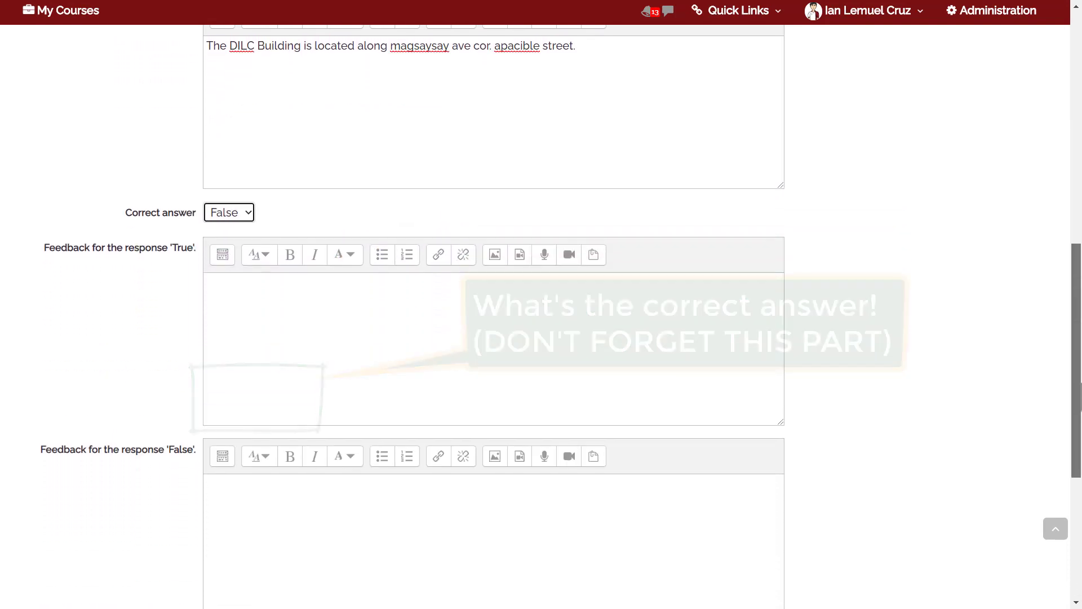
pyautogui.scroll(-1, 541, 338)
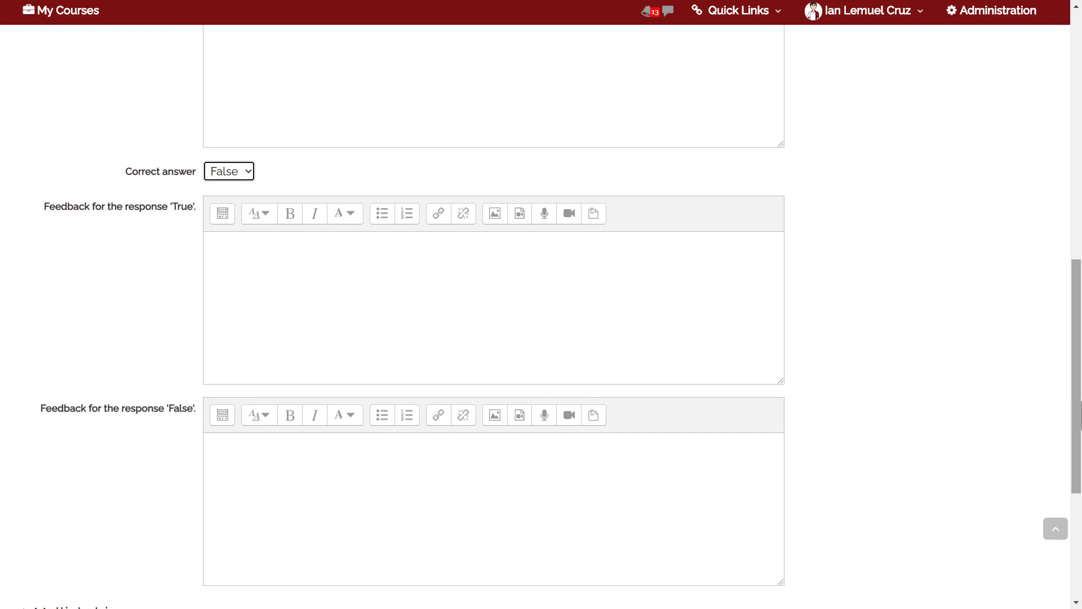
pyautogui.moveTo(1079, 417); pyautogui.dragTo(1061, 343)
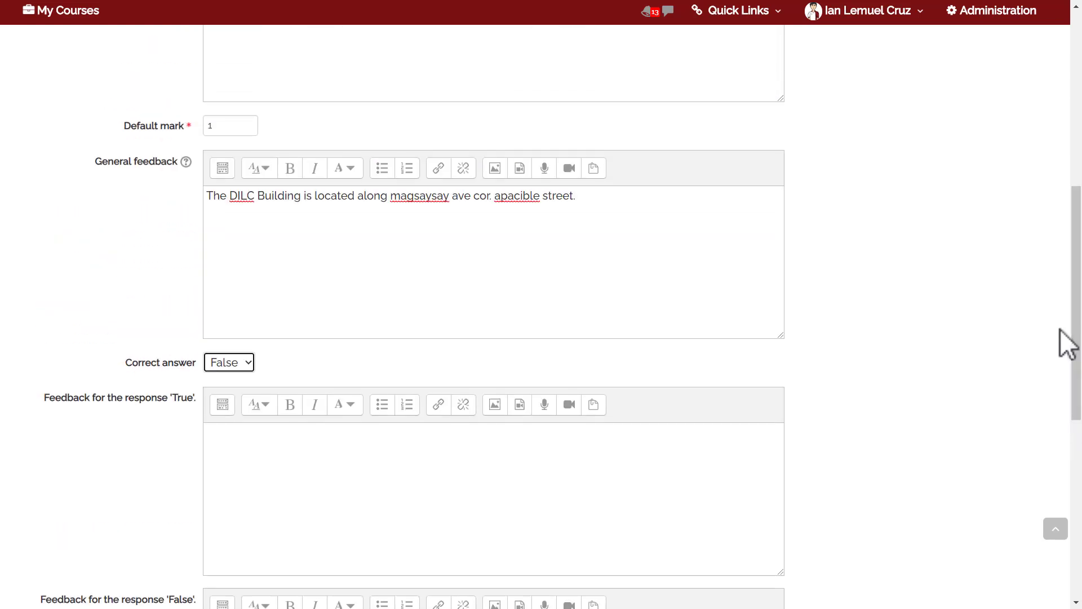
pyautogui.moveTo(584, 227); pyautogui.dragTo(215, 195)
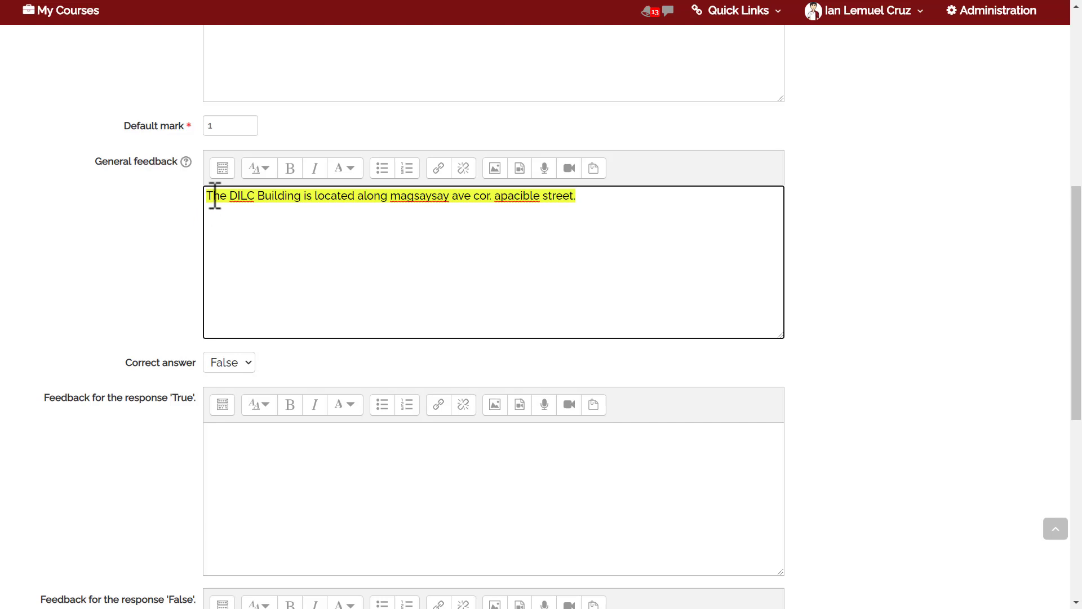
pyautogui.click(261, 454)
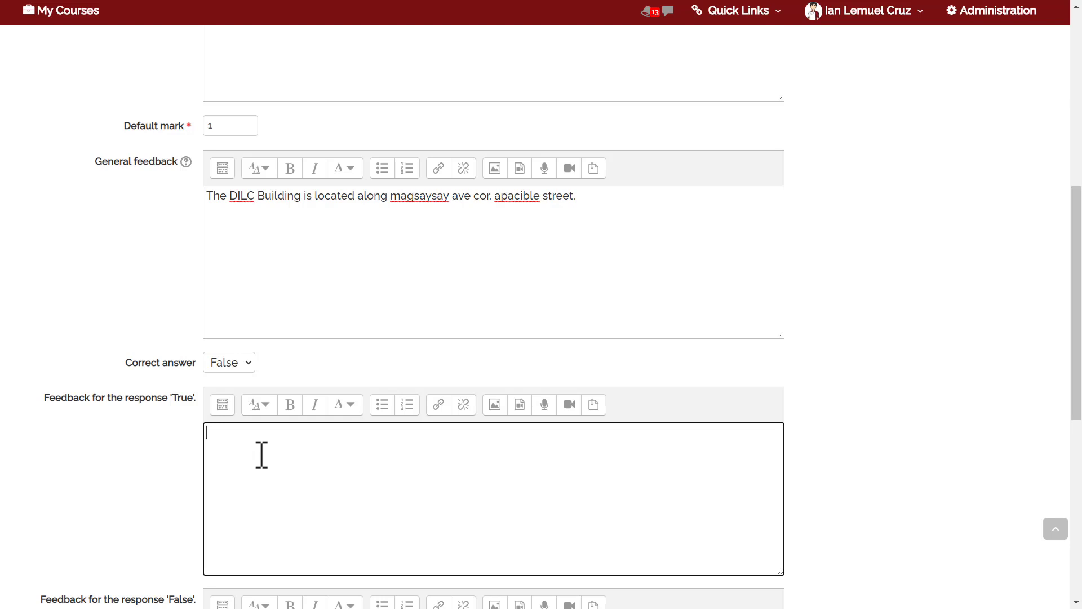
pyautogui.scroll(-4, 1078, 440)
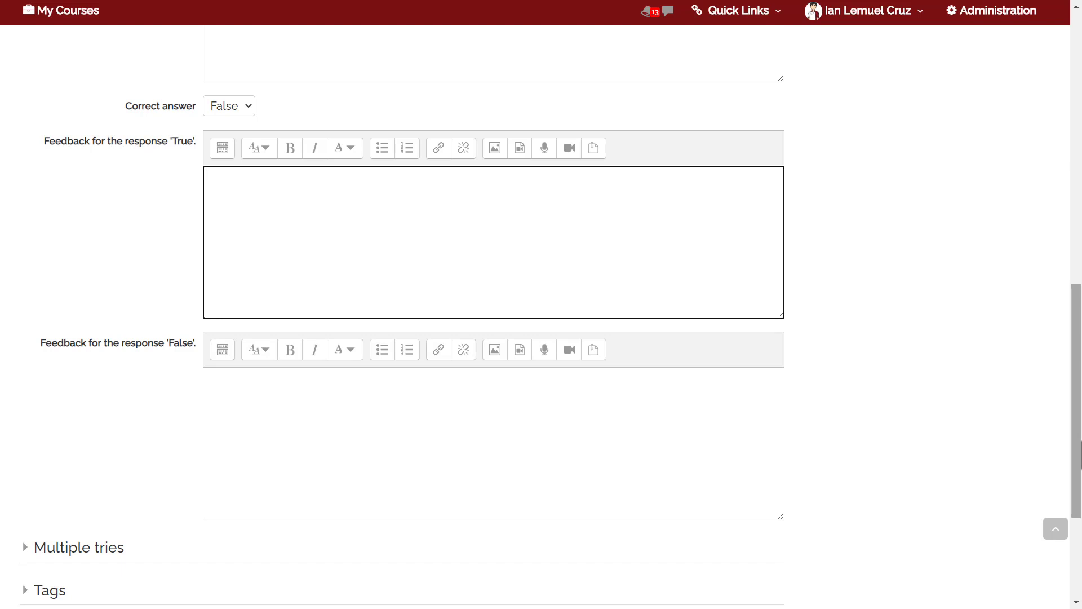
pyautogui.moveTo(1078, 454); pyautogui.dragTo(1073, 338)
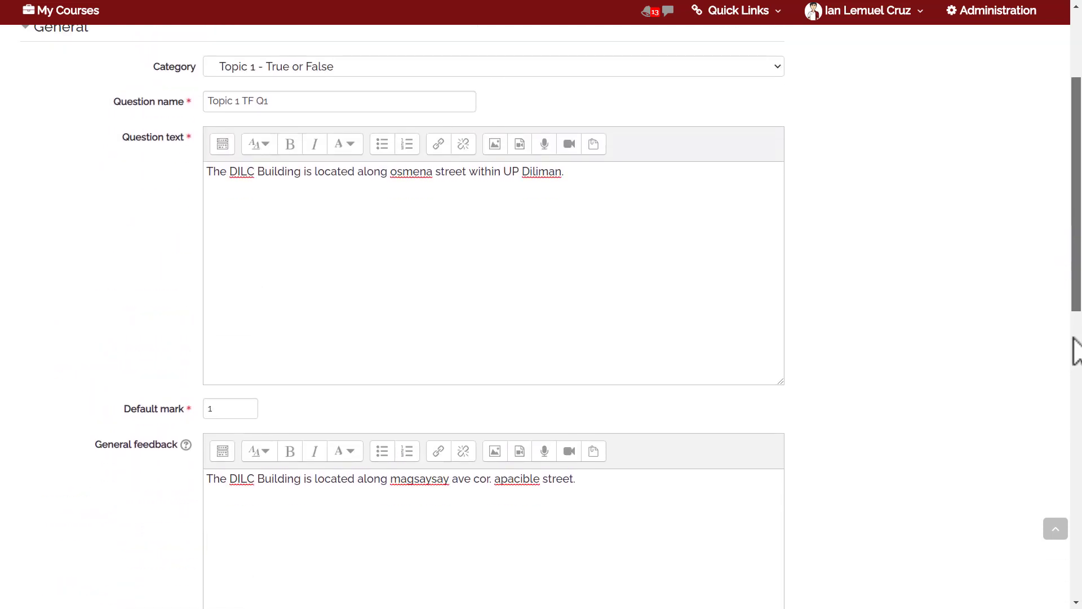
# - Save the True/False question to the question bank
pyautogui.scroll(-13, 1073, 338)
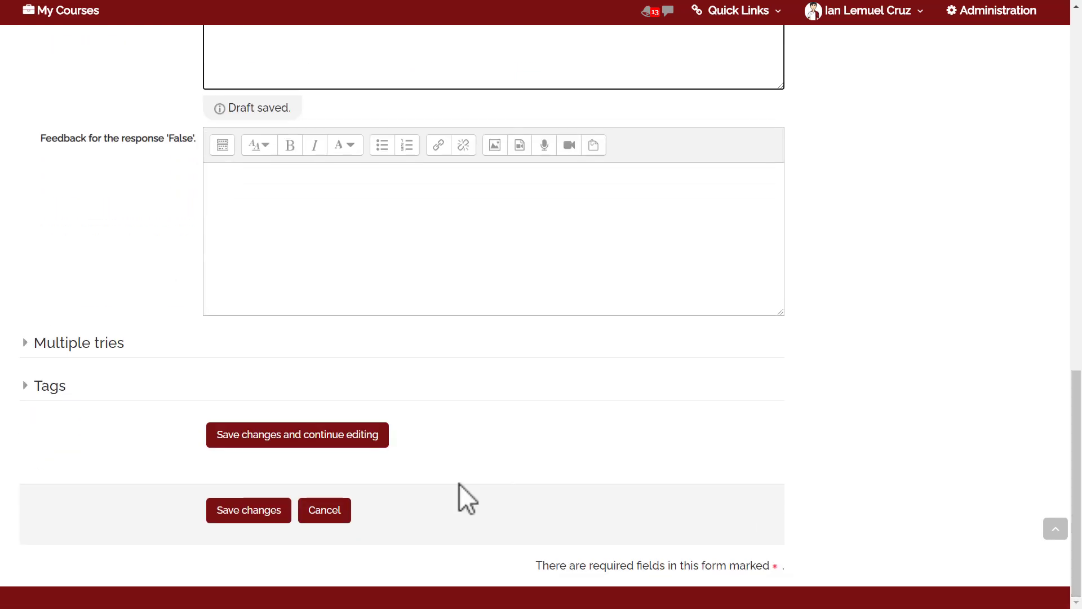
pyautogui.click(241, 509)
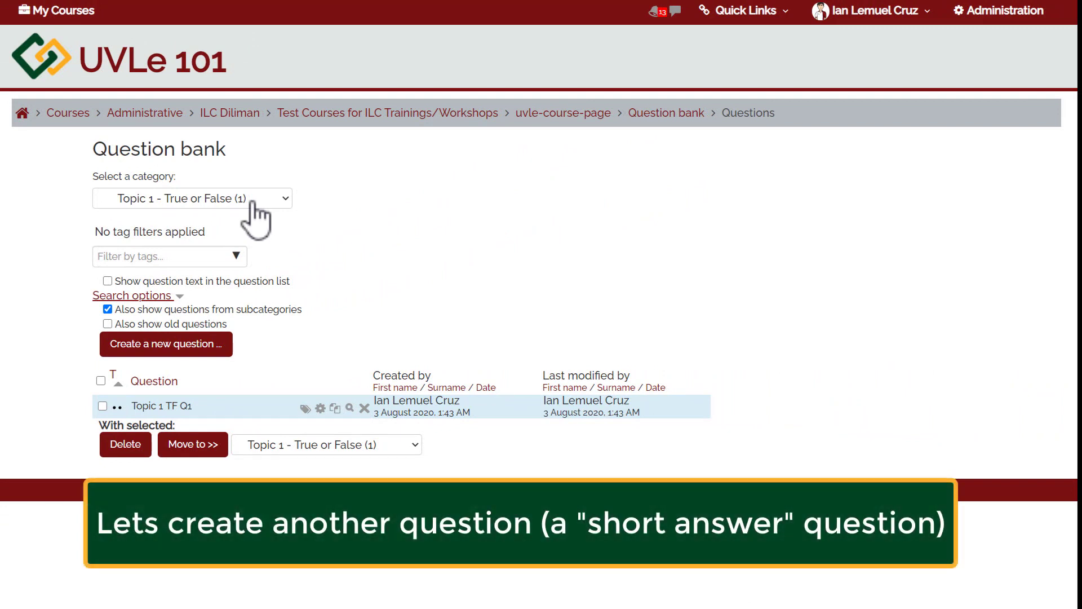
# - Start a new Short answer question in the question bank category "Topic 1 - Short answer"
pyautogui.click(256, 200)
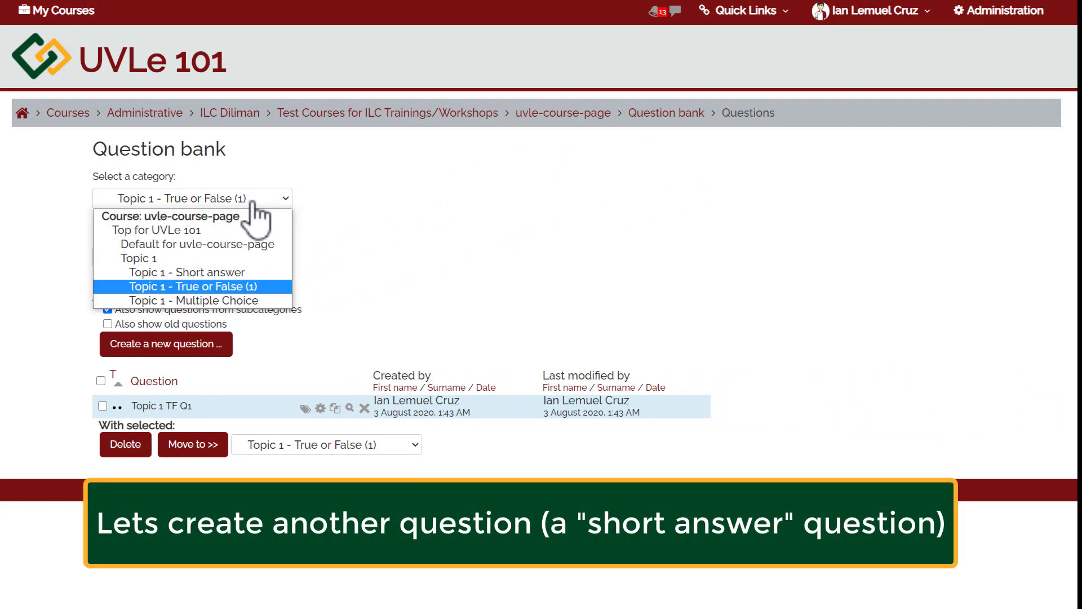
pyautogui.click(246, 271)
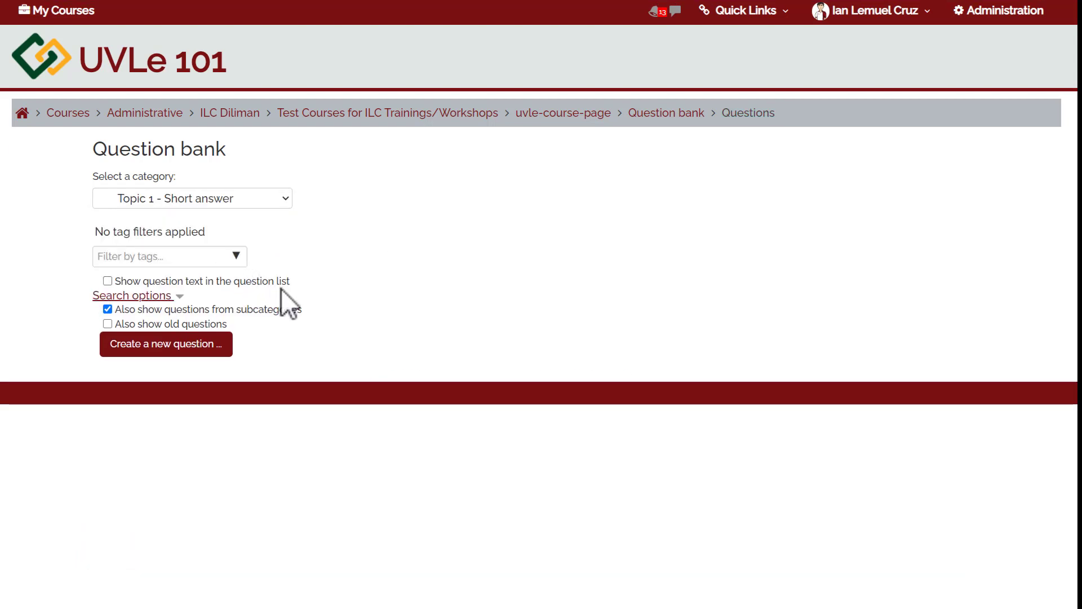
pyautogui.click(213, 345)
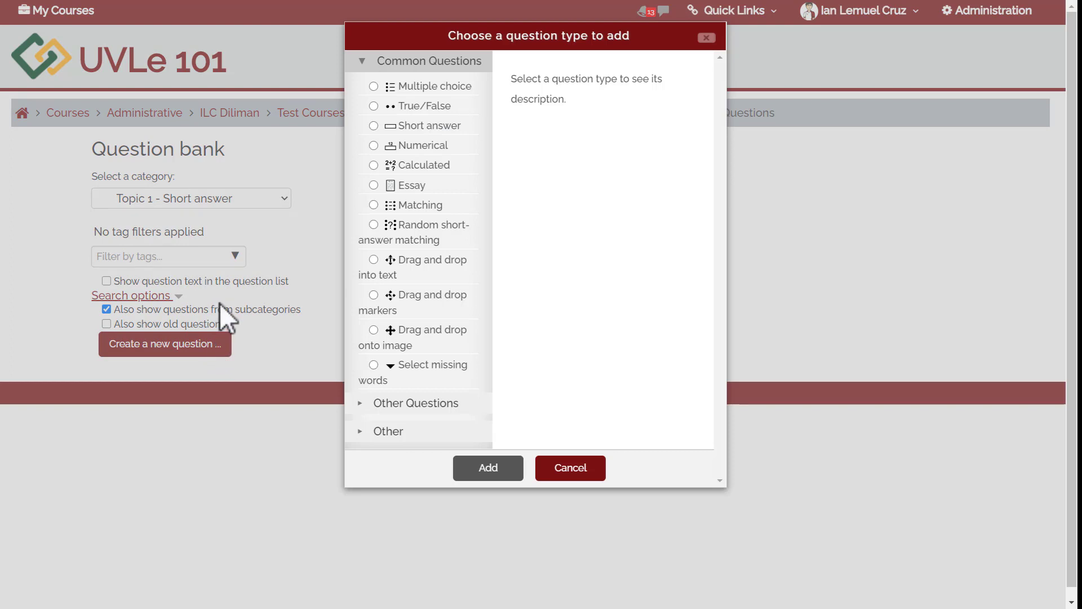
pyautogui.click(440, 127)
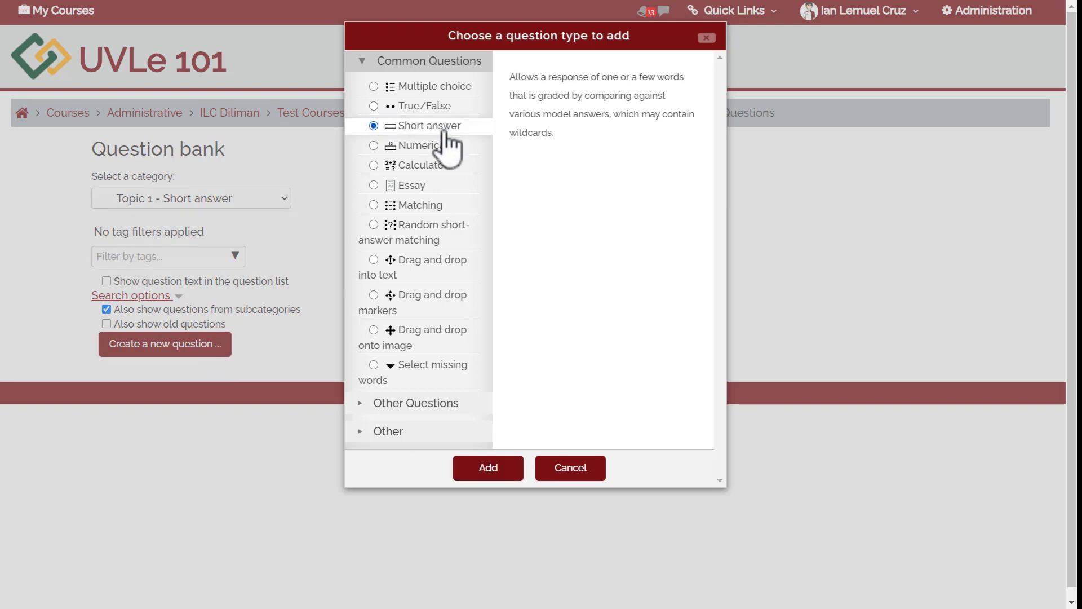
pyautogui.click(499, 469)
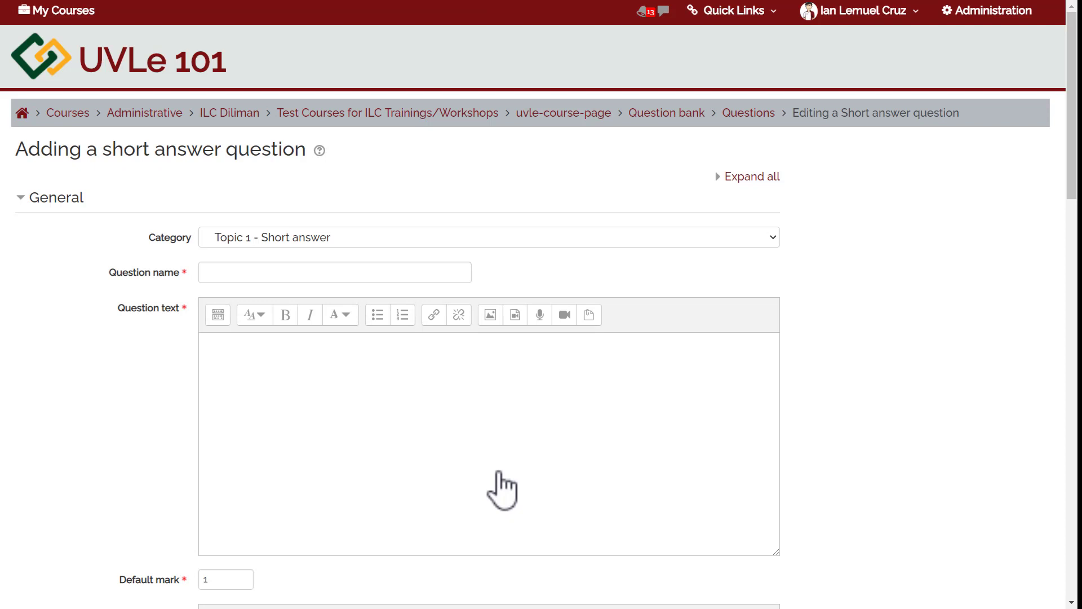
# - Name the question "Topic 1 - SA - Q1" and enter the question text "ILC Diliman is short for _____________ Learning Center Diliman."
pyautogui.click(317, 277)
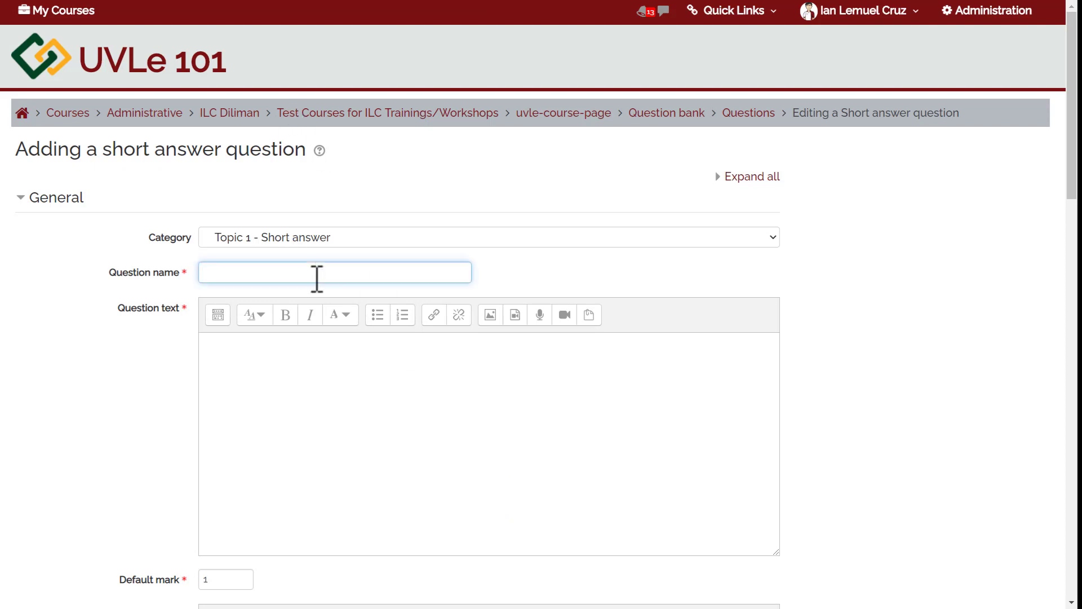
pyautogui.write('Topic')
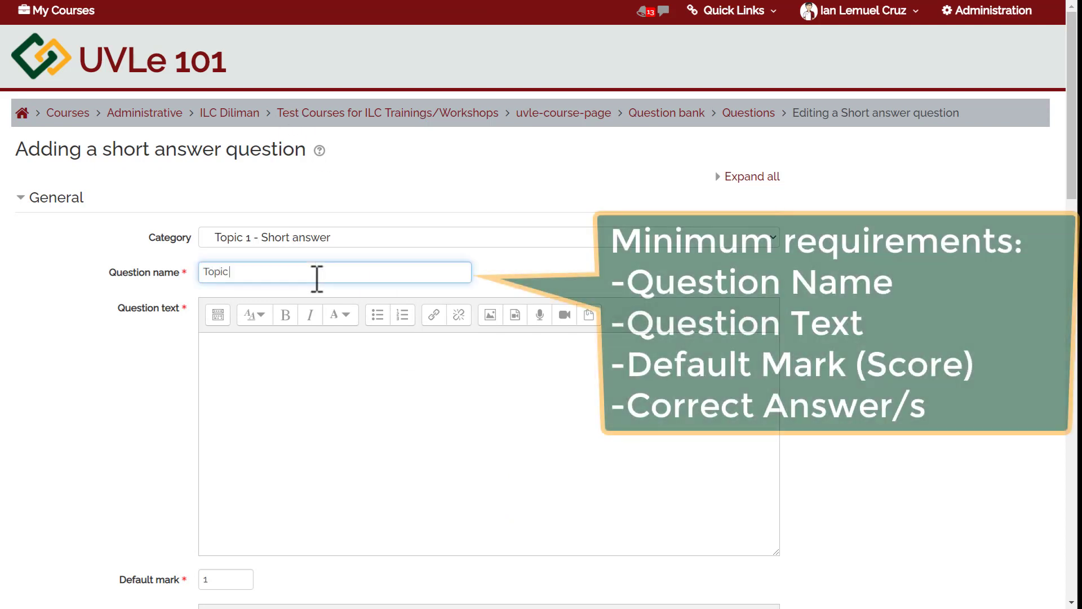
pyautogui.write(' 1 - SA')
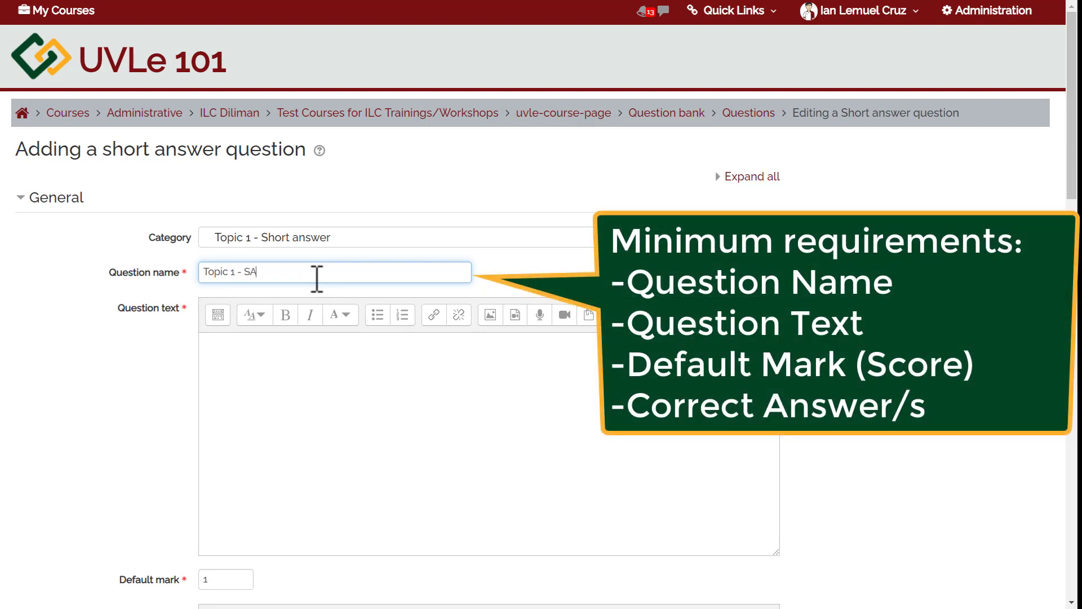
pyautogui.write(' - Q1')
pyautogui.click(320, 416)
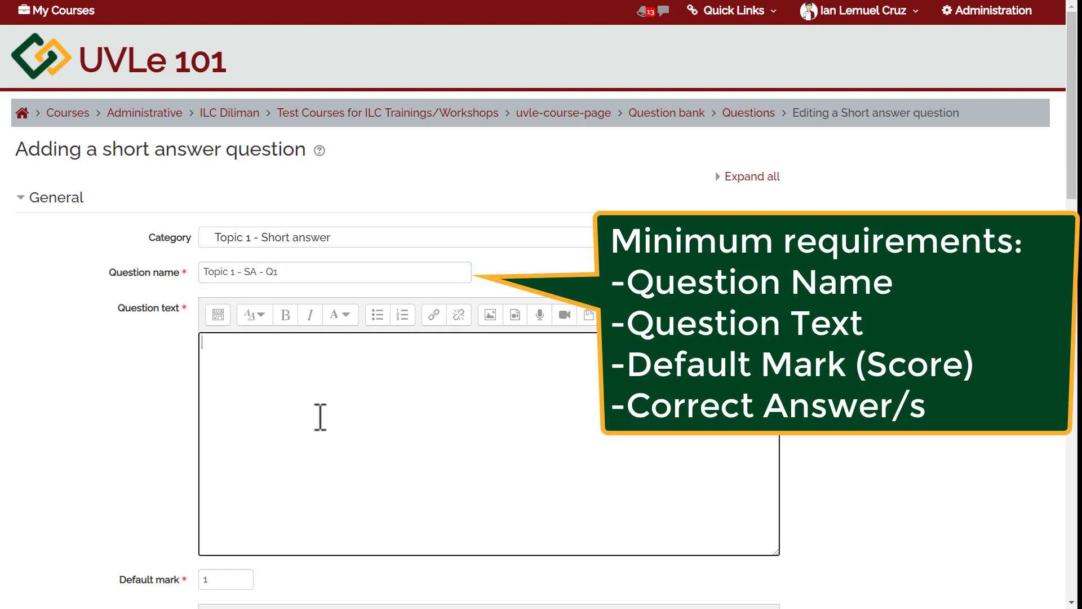
pyautogui.write('ILC Diliman is short for _____________ Learning Center Diliman.')
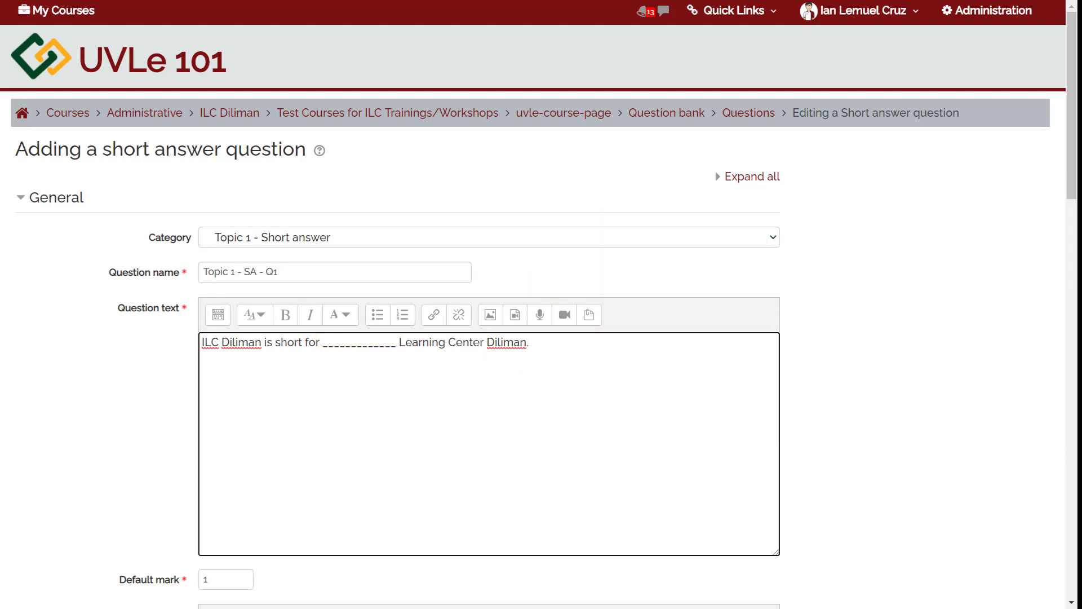
# - Set the short answer question's case sensitivity to "No, case is unimportant"
pyautogui.scroll(-3, 1037, 194)
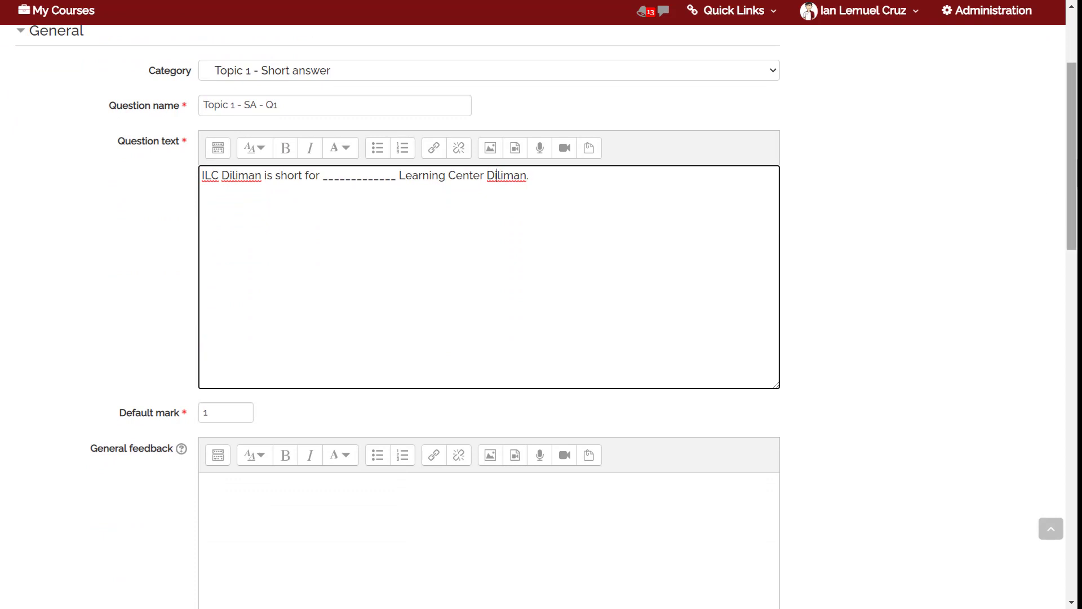
pyautogui.moveTo(1072, 174); pyautogui.dragTo(1072, 266)
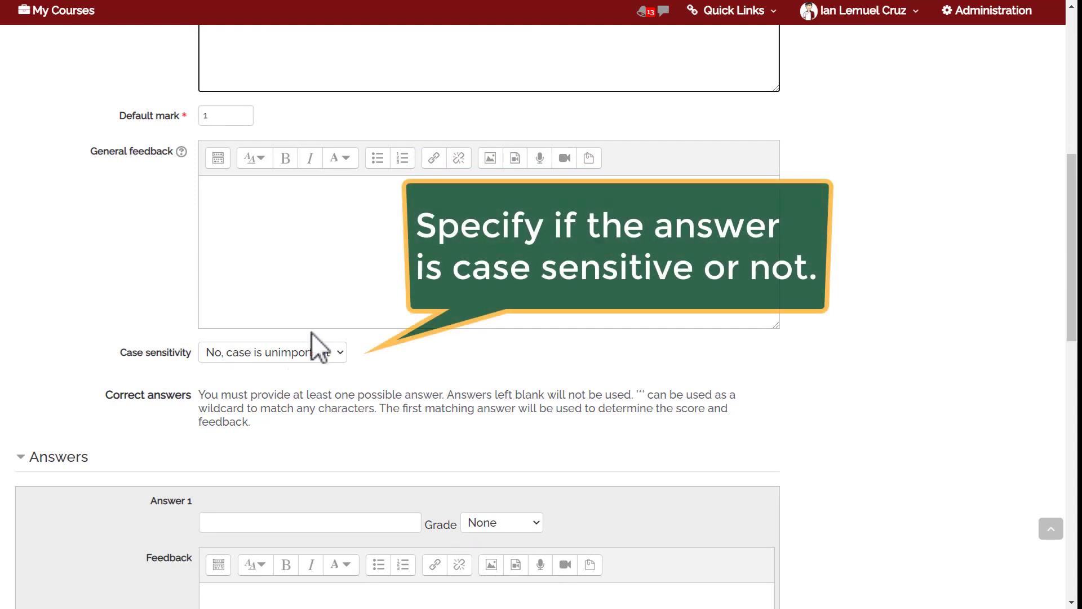
pyautogui.click(298, 353)
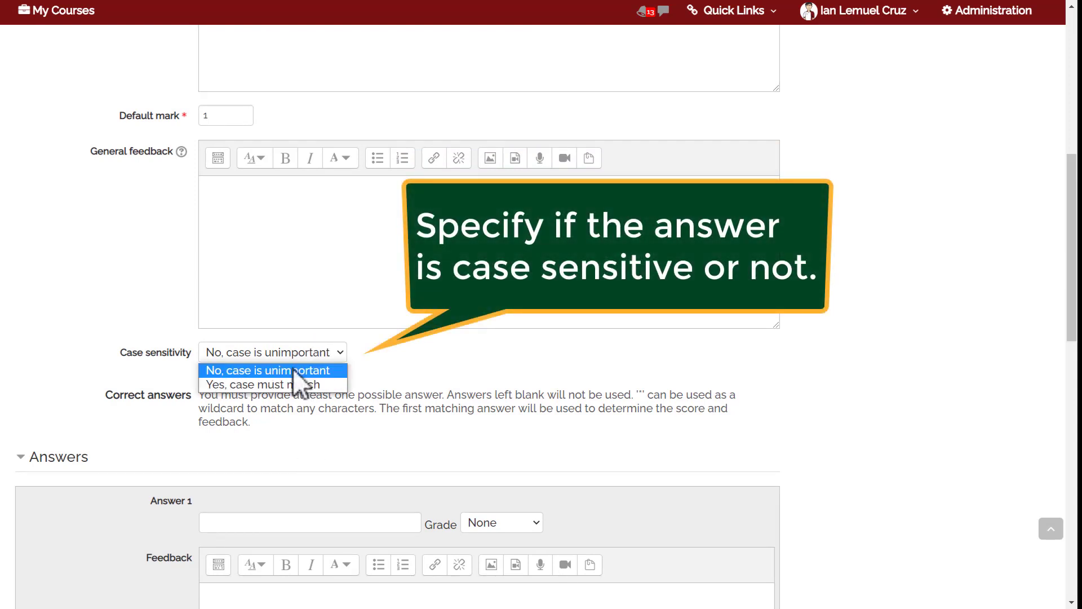
pyautogui.click(293, 369)
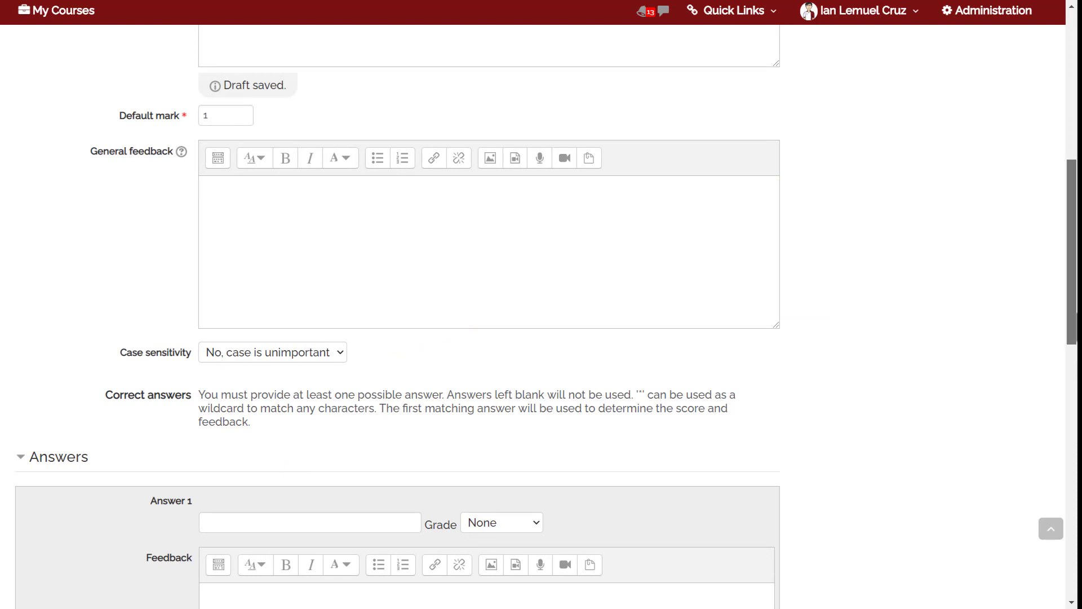
# - Enter "interactive" as Answer 1 and give it a grade of 100%
pyautogui.moveTo(1072, 315); pyautogui.dragTo(1072, 353)
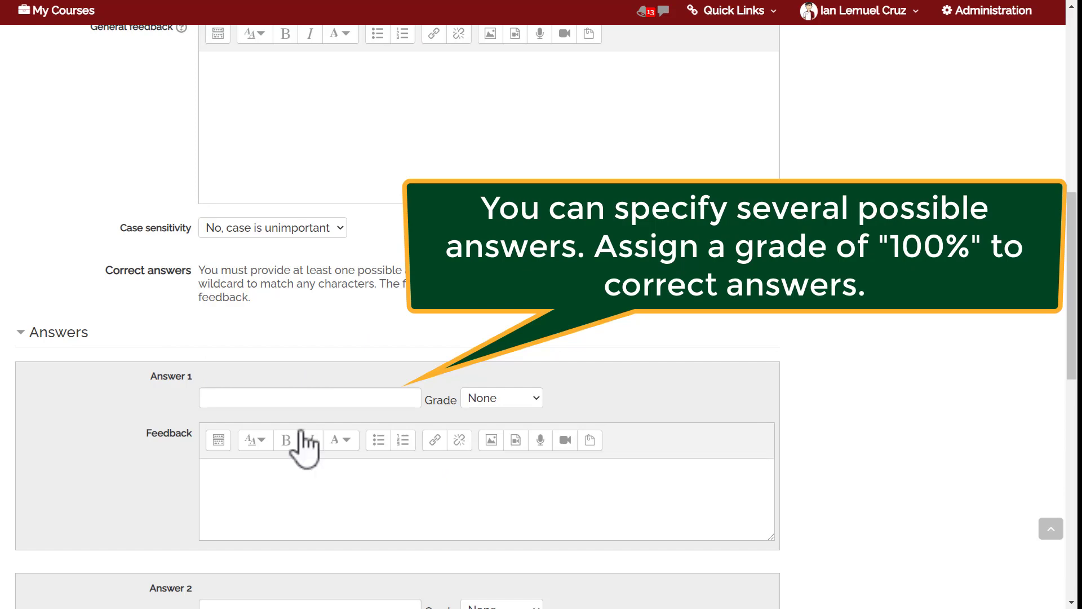
pyautogui.click(498, 398)
pyautogui.click(503, 114)
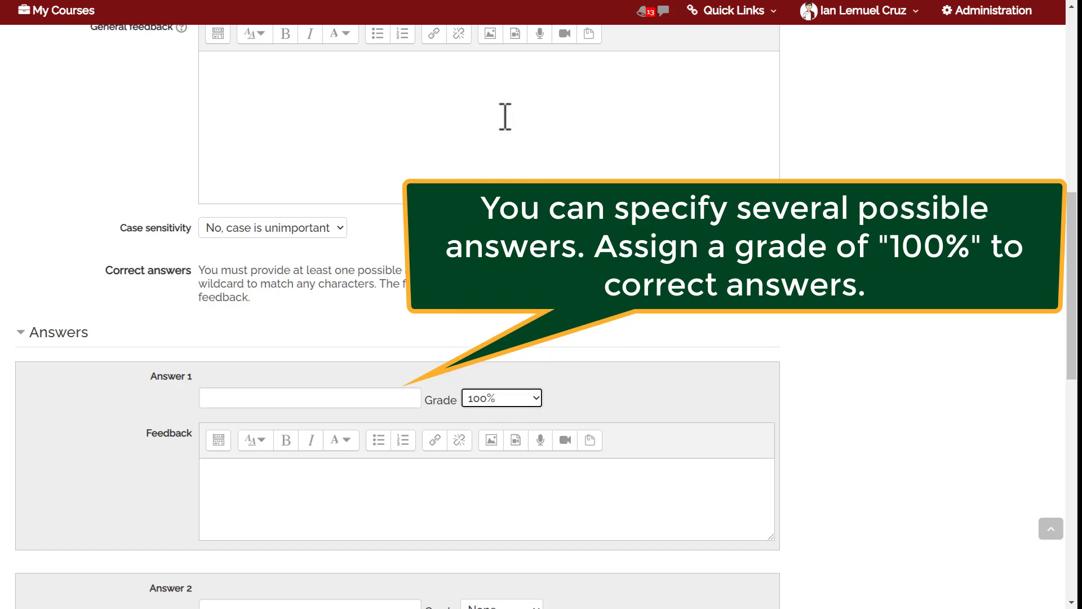
pyautogui.click(507, 398)
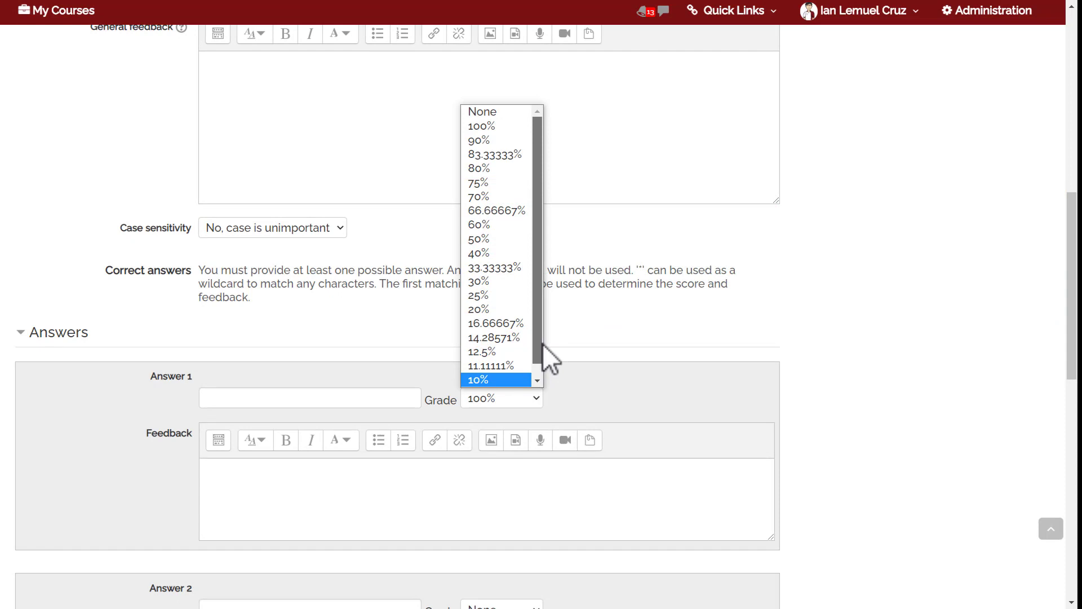
pyautogui.click(494, 126)
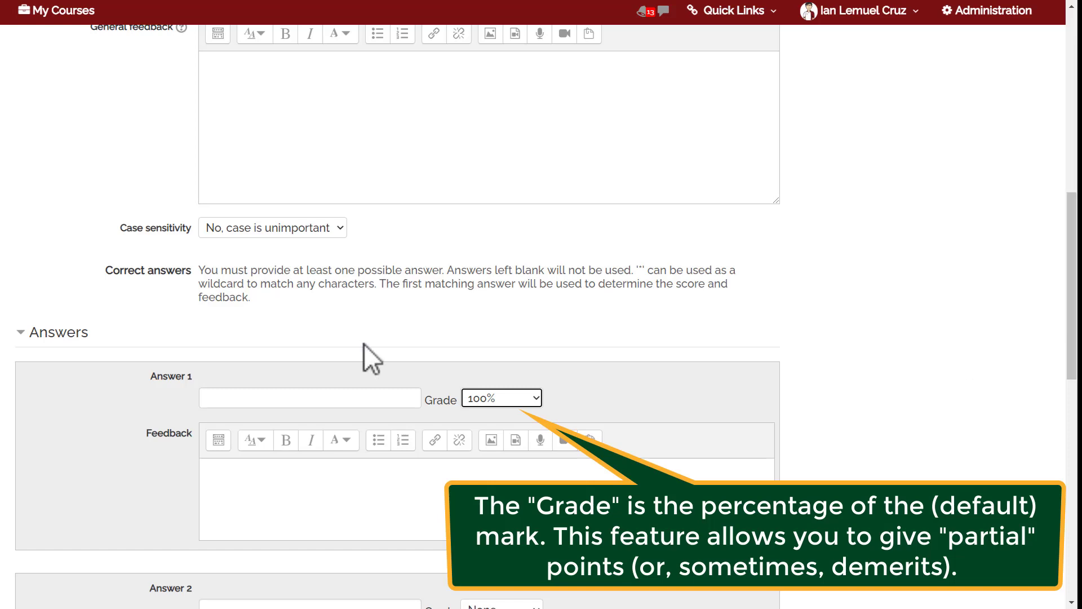
pyautogui.click(305, 398)
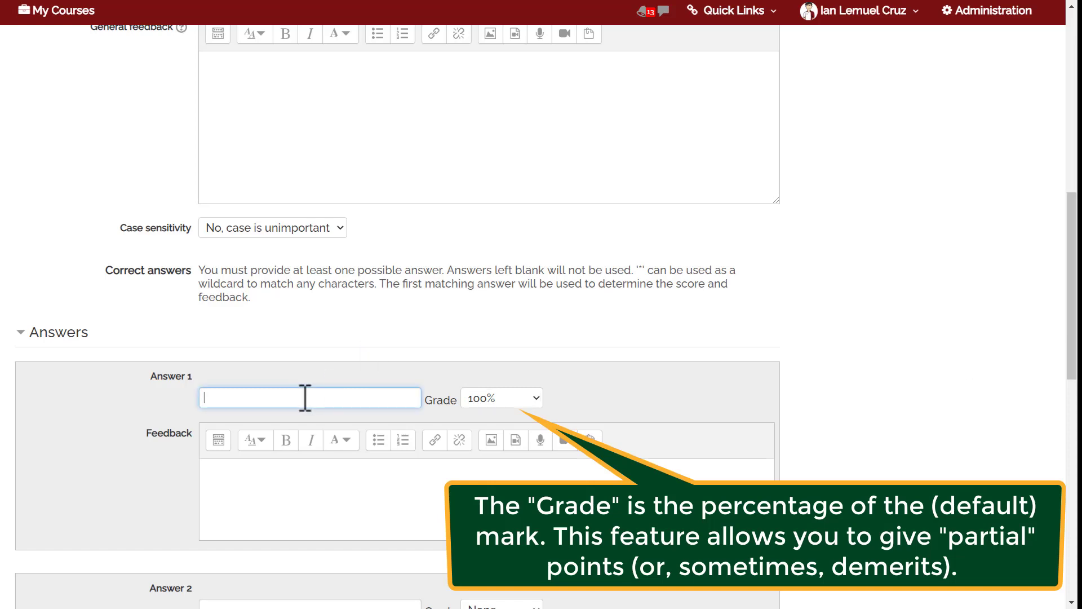
pyautogui.write('interactive')
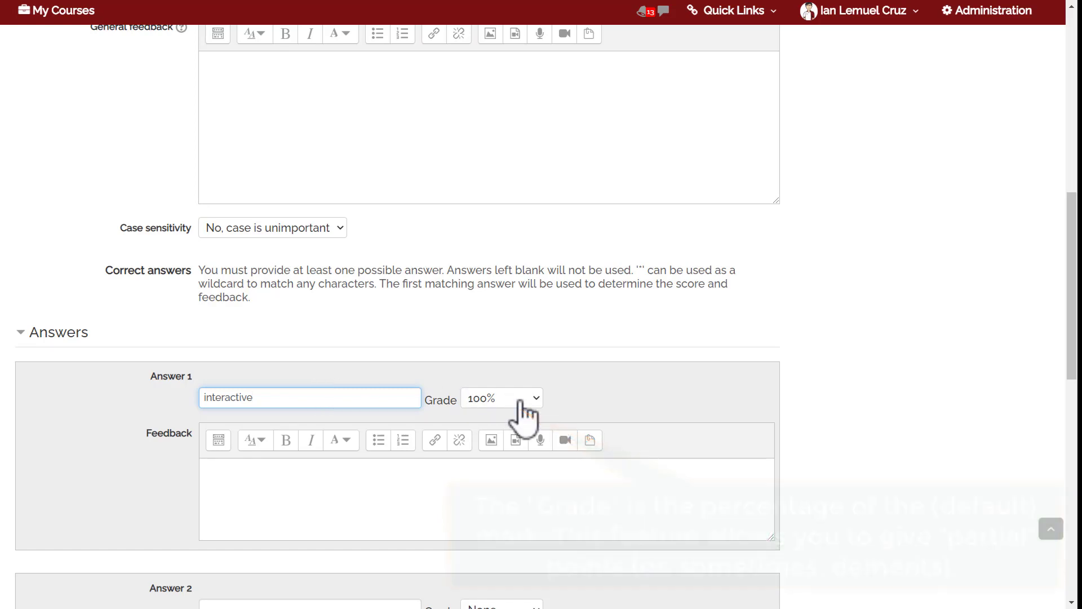
# - Review the question's default mark and the grade percentages available for Answer 1
pyautogui.scroll(3, 976, 373)
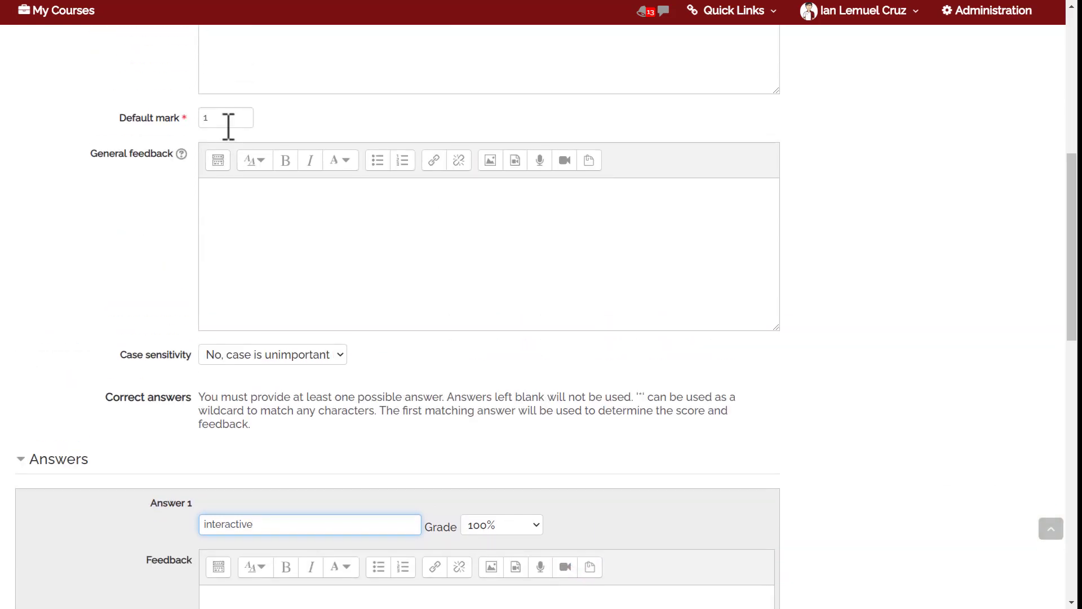
pyautogui.doubleClick(228, 126)
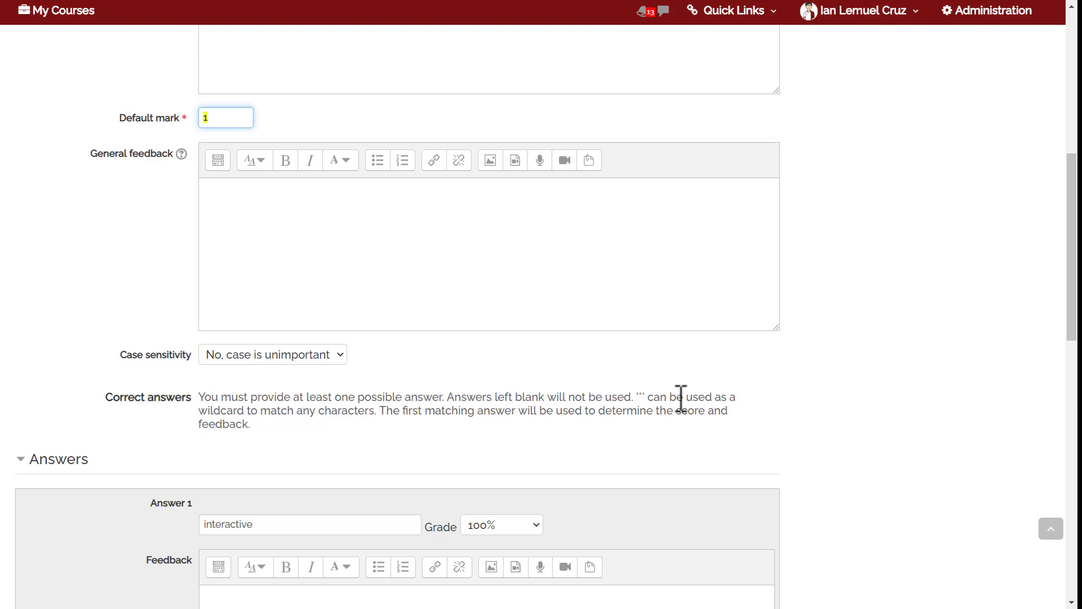
pyautogui.click(846, 418)
pyautogui.moveTo(1070, 288); pyautogui.dragTo(1071, 357)
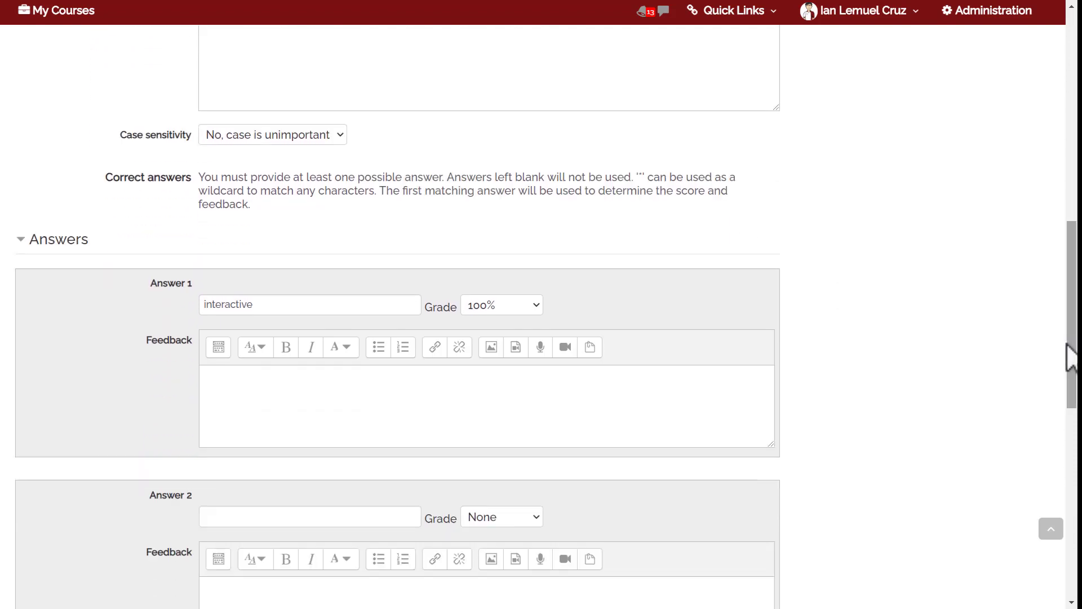
pyautogui.click(507, 305)
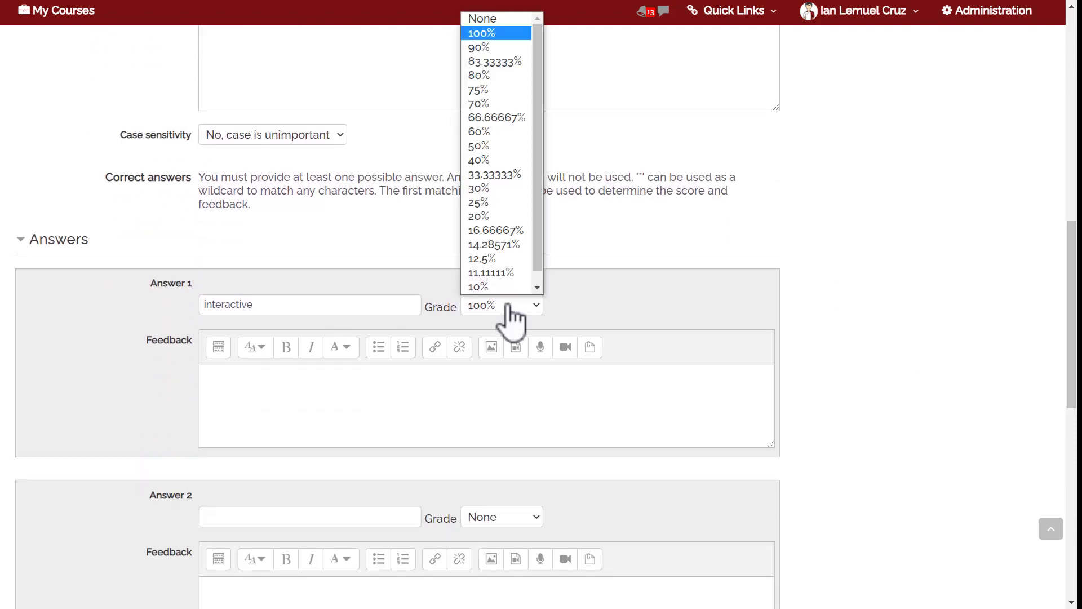
pyautogui.scroll(-1, 517, 290)
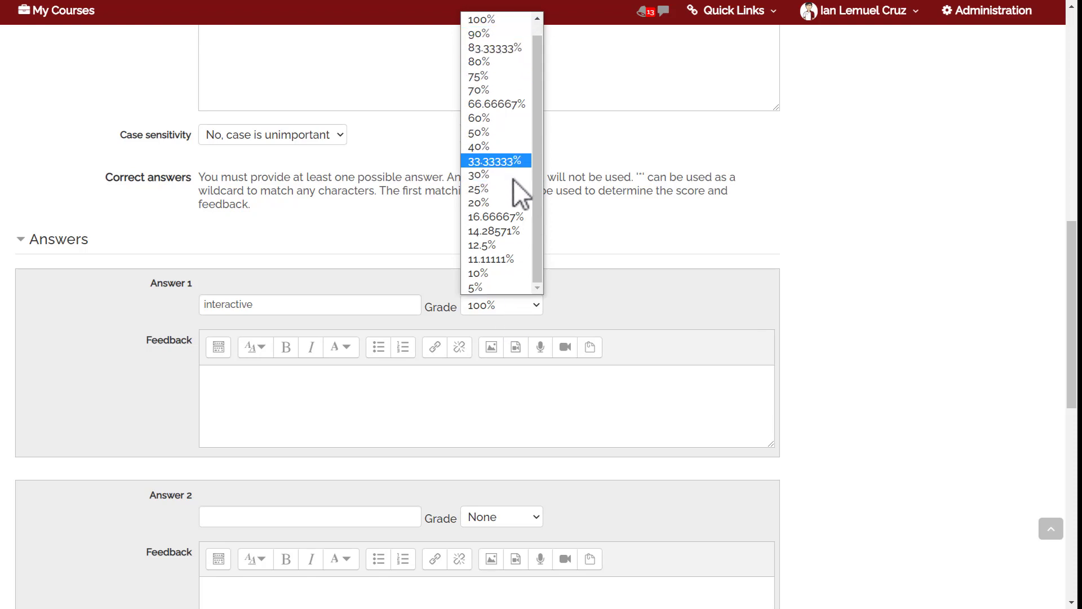
pyautogui.click(557, 399)
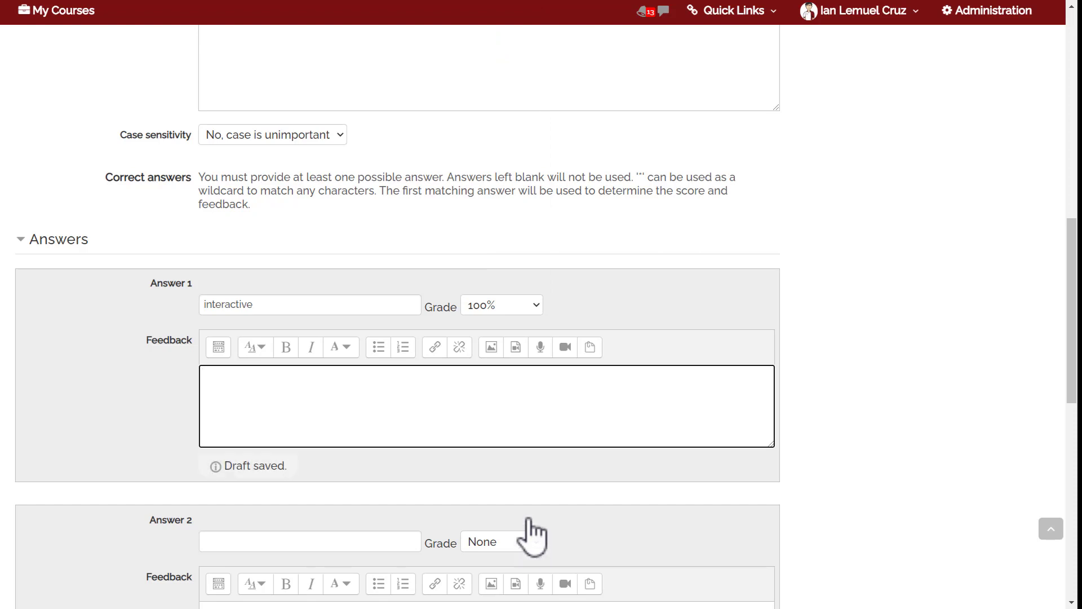
# - Enter "interactives" as Answer 2 and give it a grade of 50%
pyautogui.click(317, 540)
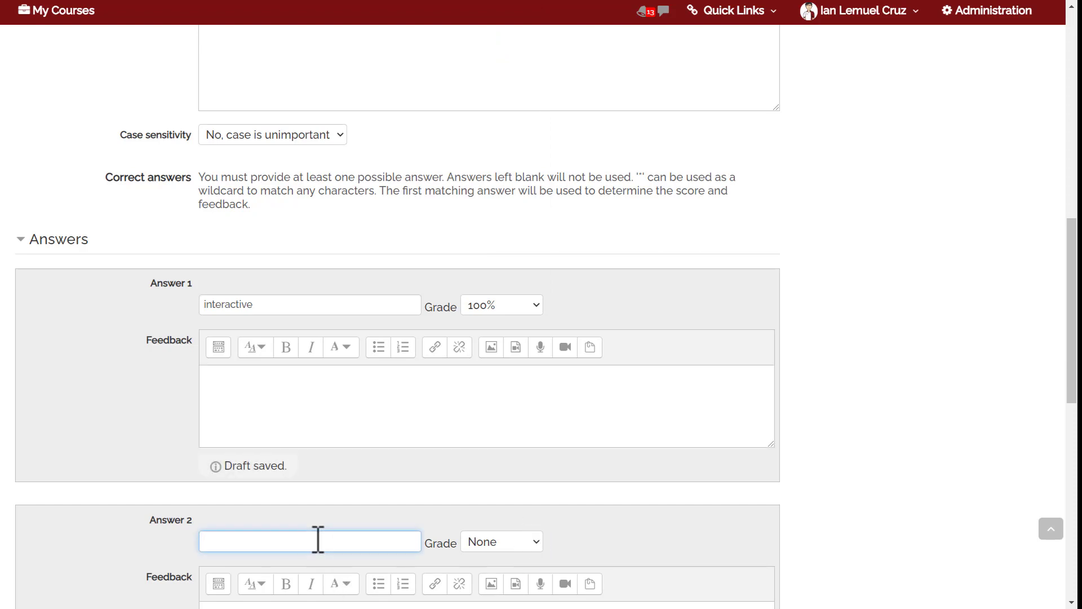
pyautogui.write('interact')
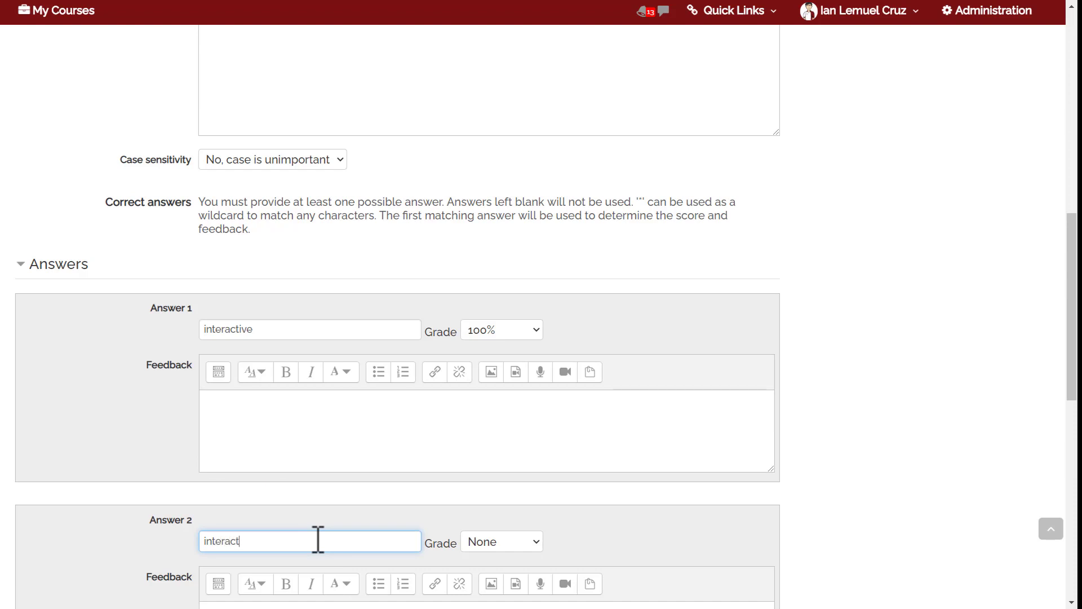
pyautogui.write('ives')
pyautogui.click(486, 544)
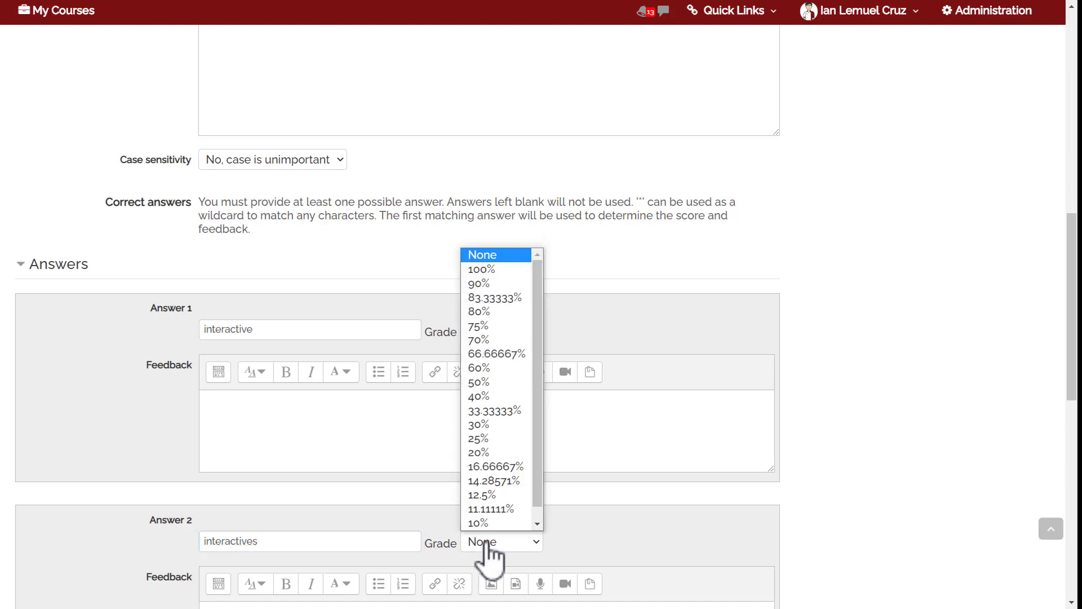
pyautogui.click(513, 381)
# - Replace the final "s" of Answer 2 with the asterisk wildcard so that it reads "interactive*"
pyautogui.scroll(-2, 395, 338)
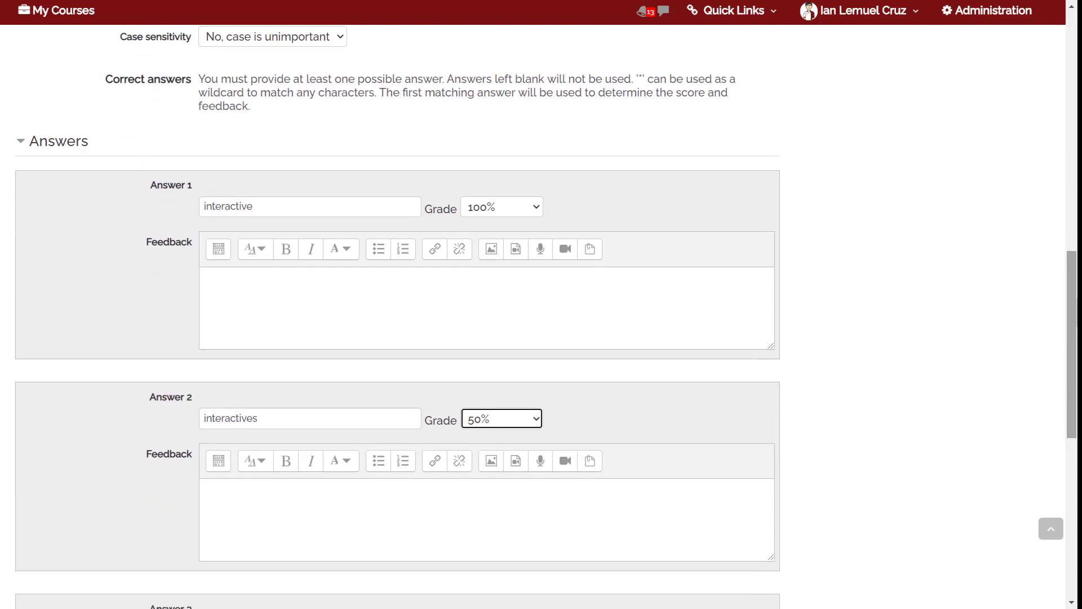
pyautogui.scroll(-2, 394, 316)
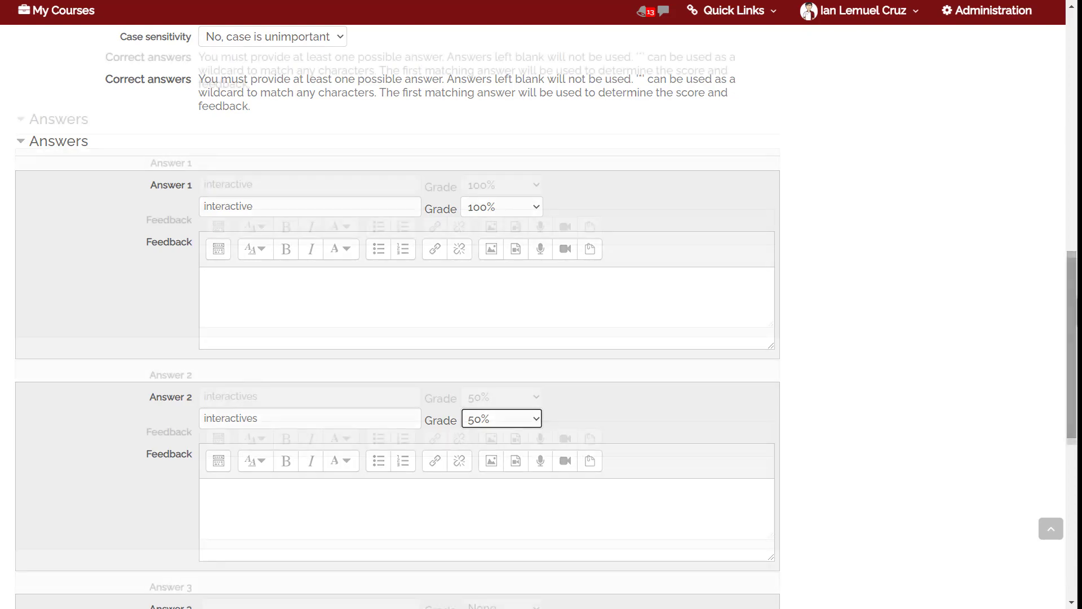
pyautogui.scroll(1, 394, 316)
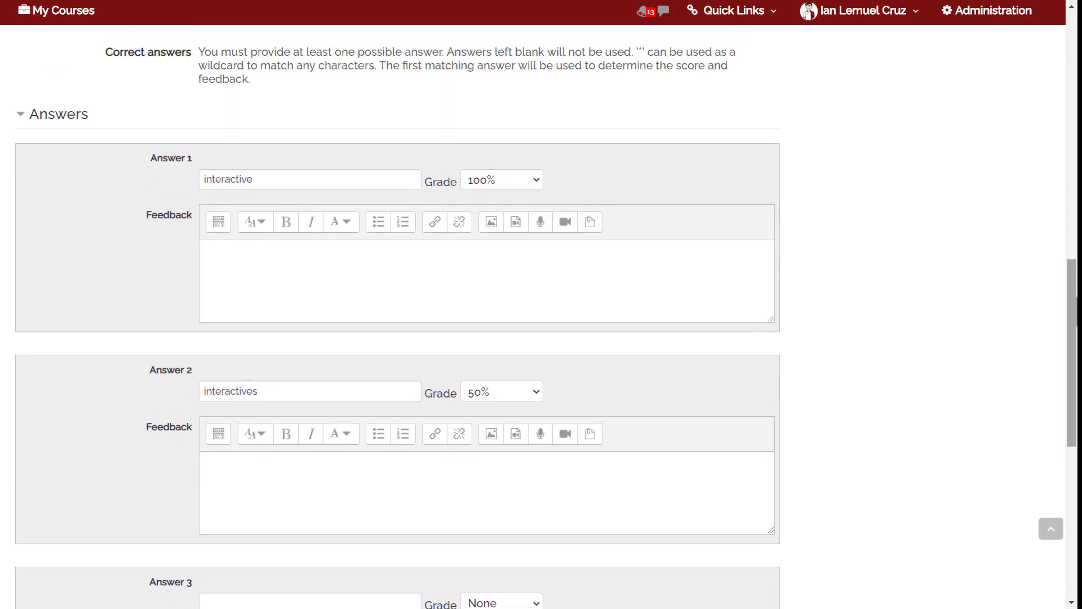
pyautogui.click(373, 389)
pyautogui.press('BackSpace')
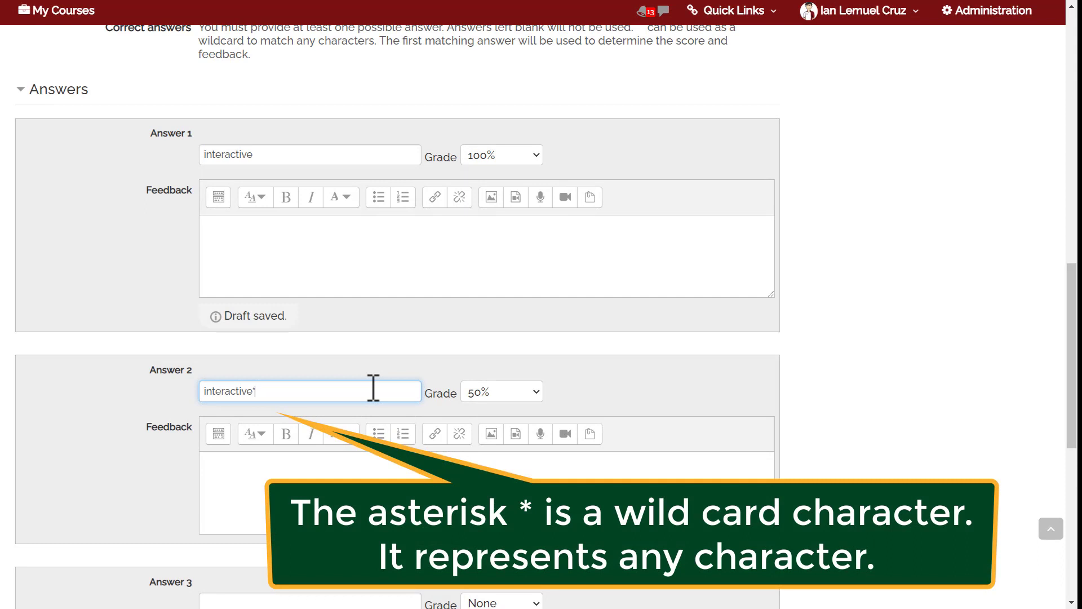
pyautogui.click(619, 281)
pyautogui.click(580, 354)
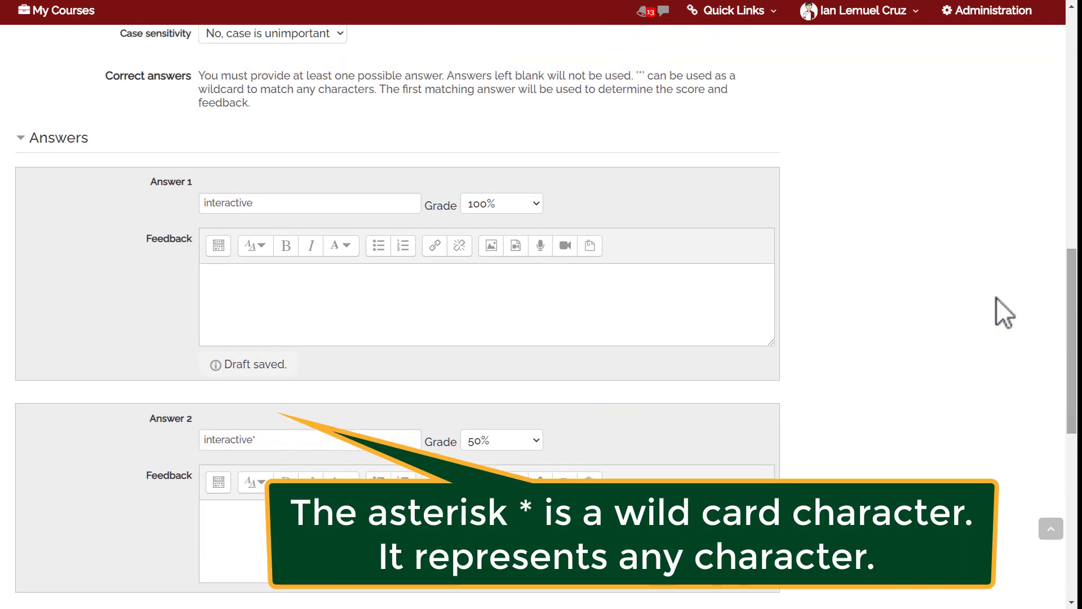
pyautogui.click(274, 414)
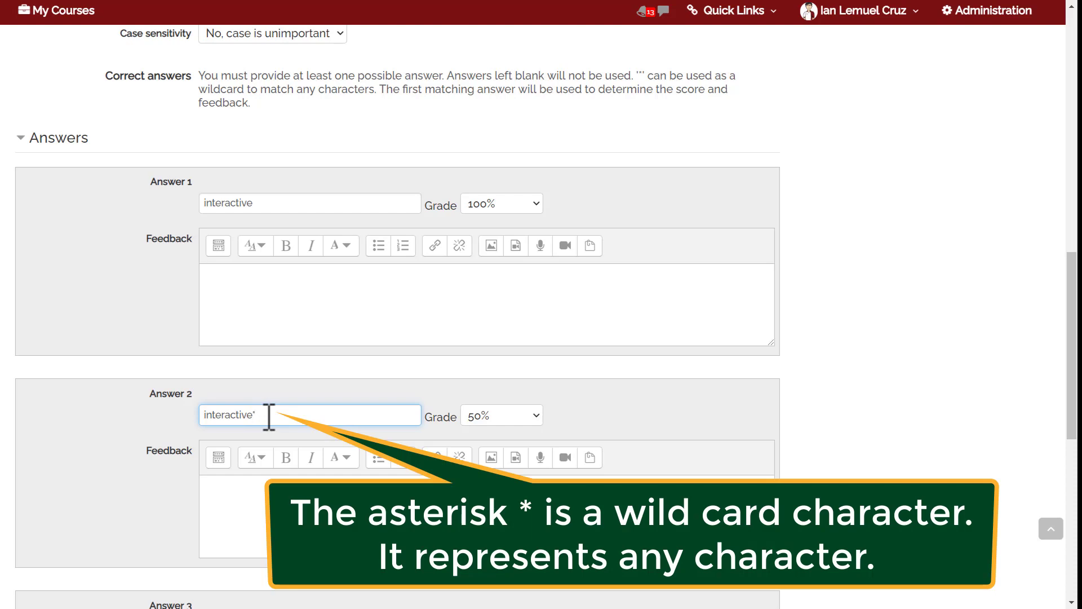
# - Save the short answer question to the question bank
pyautogui.scroll(-10, 269, 417)
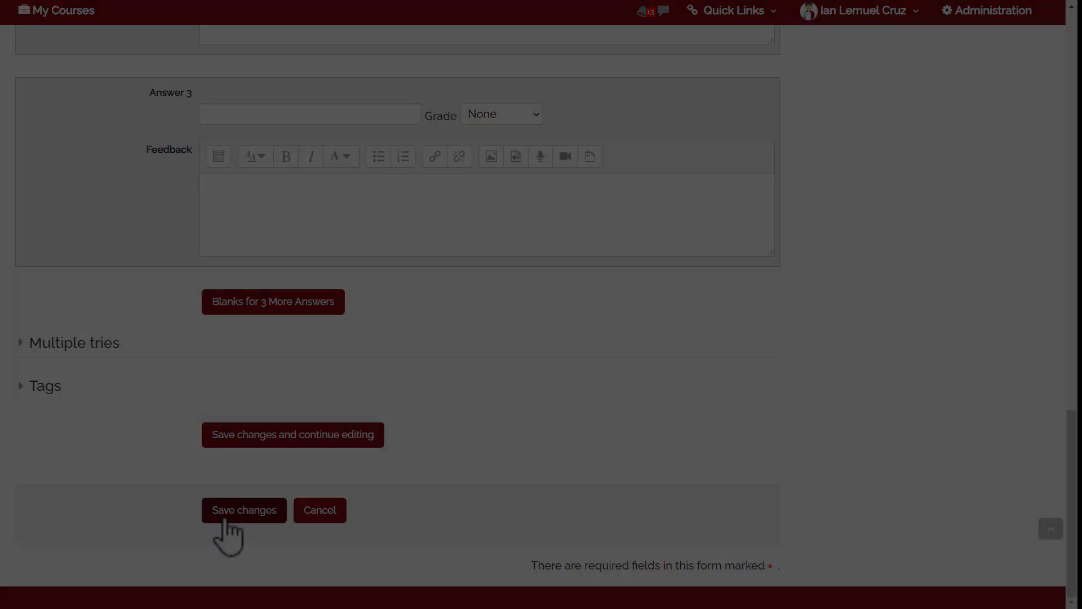
pyautogui.click(224, 516)
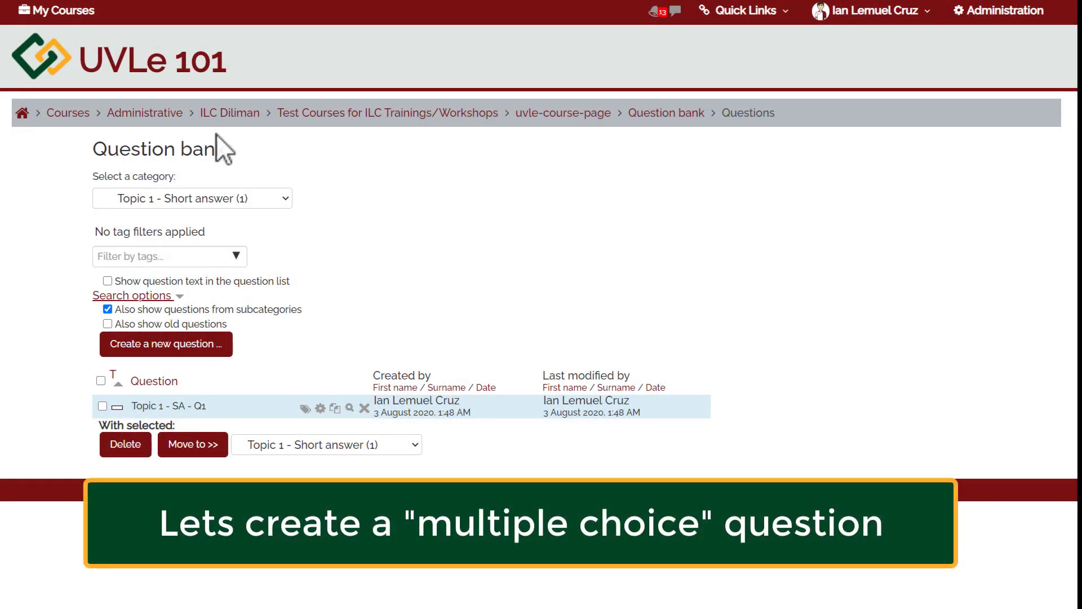
# - Start a new Multiple choice question in the "Topic 1 - Multiple Choice" category of the question bank
pyautogui.click(210, 201)
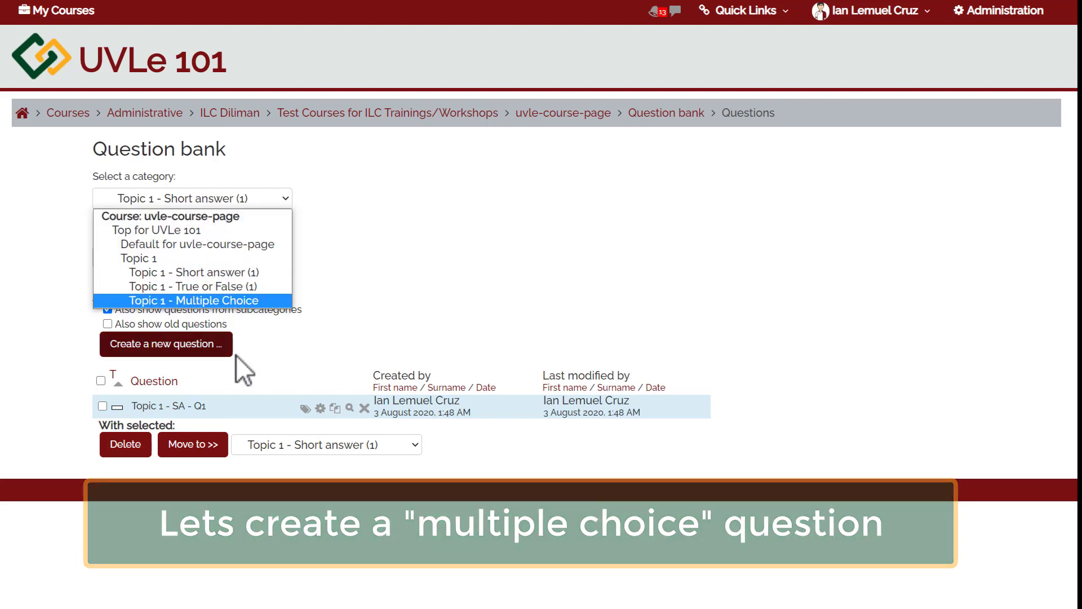
pyautogui.click(242, 300)
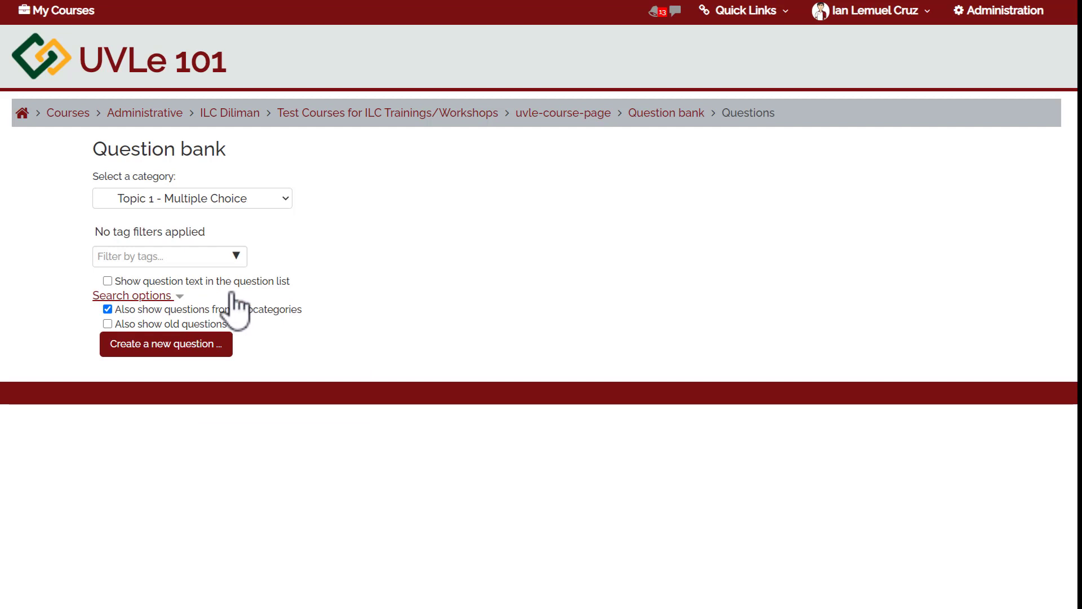
pyautogui.click(168, 348)
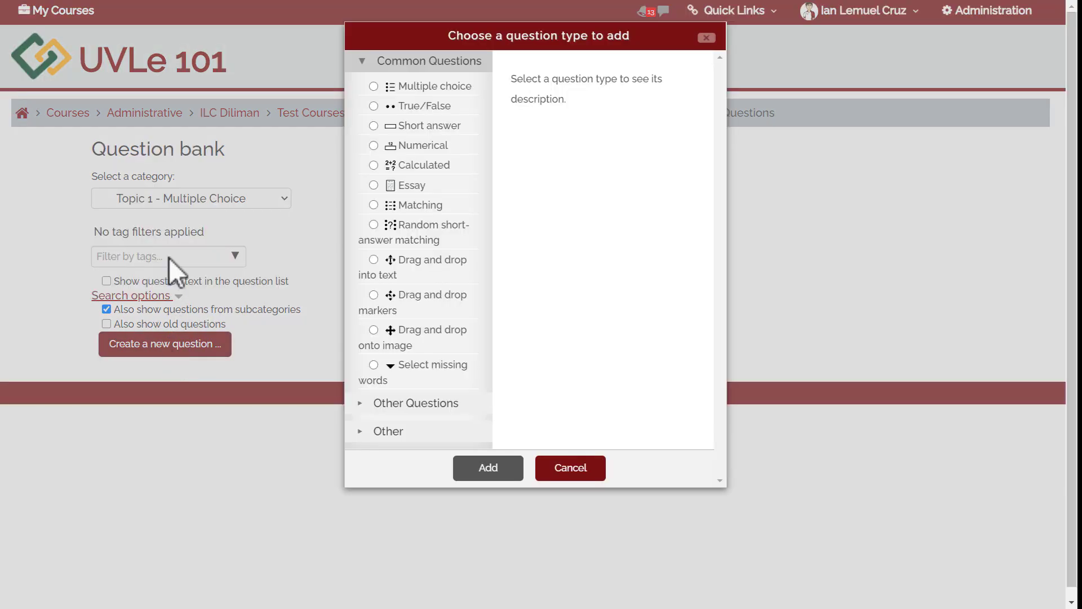
pyautogui.click(462, 88)
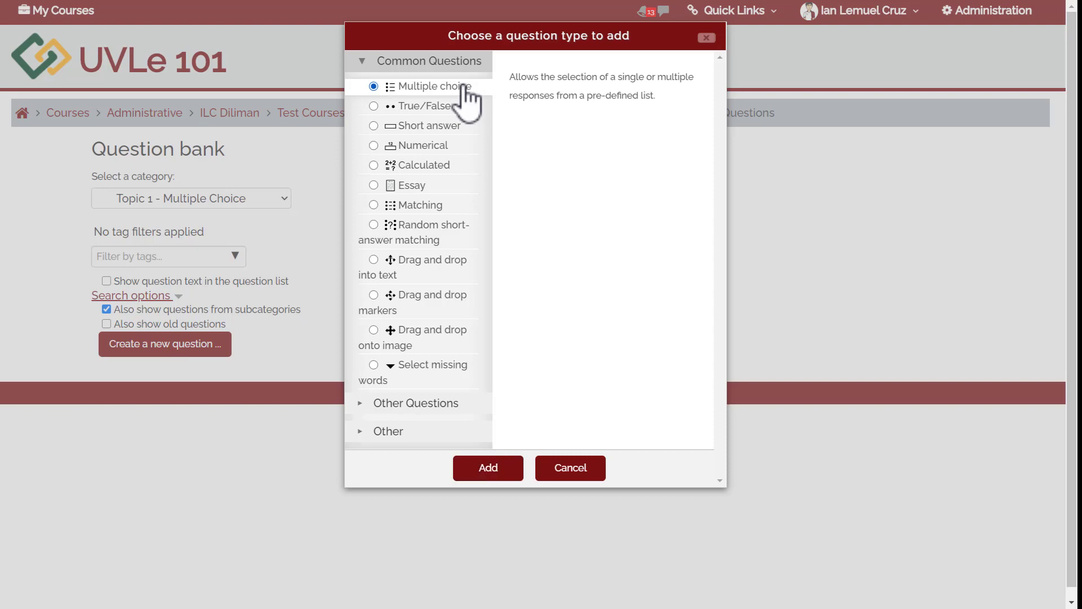
pyautogui.click(501, 473)
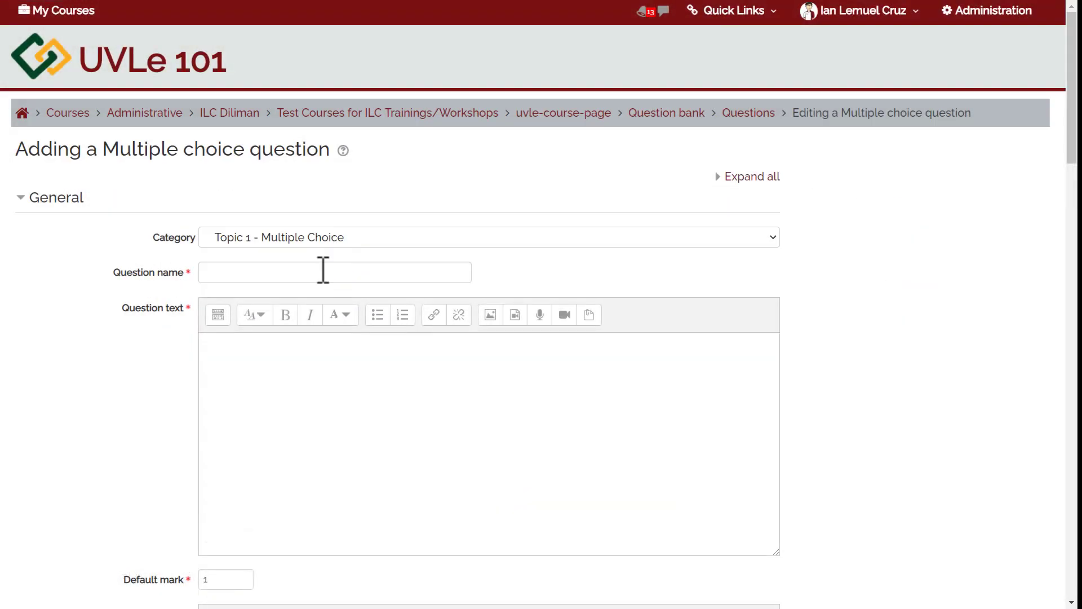
# - Name the question "Topic 1 MC Q1" and enter the question text "ILC Diliman is short for ____________ Learning Center Diliman."
pyautogui.click(323, 271)
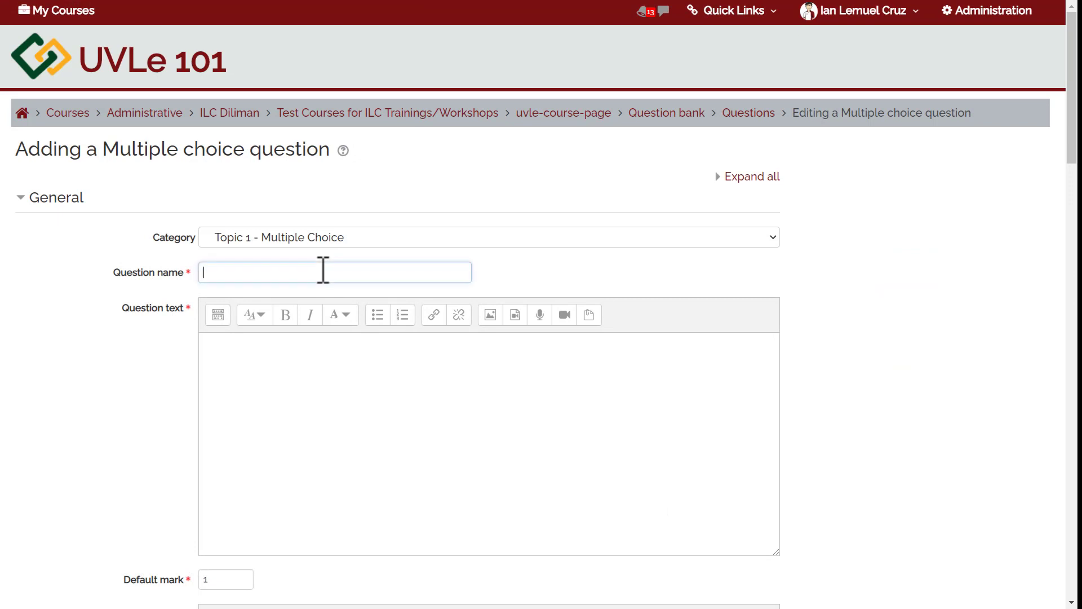
pyautogui.write('Topic 1')
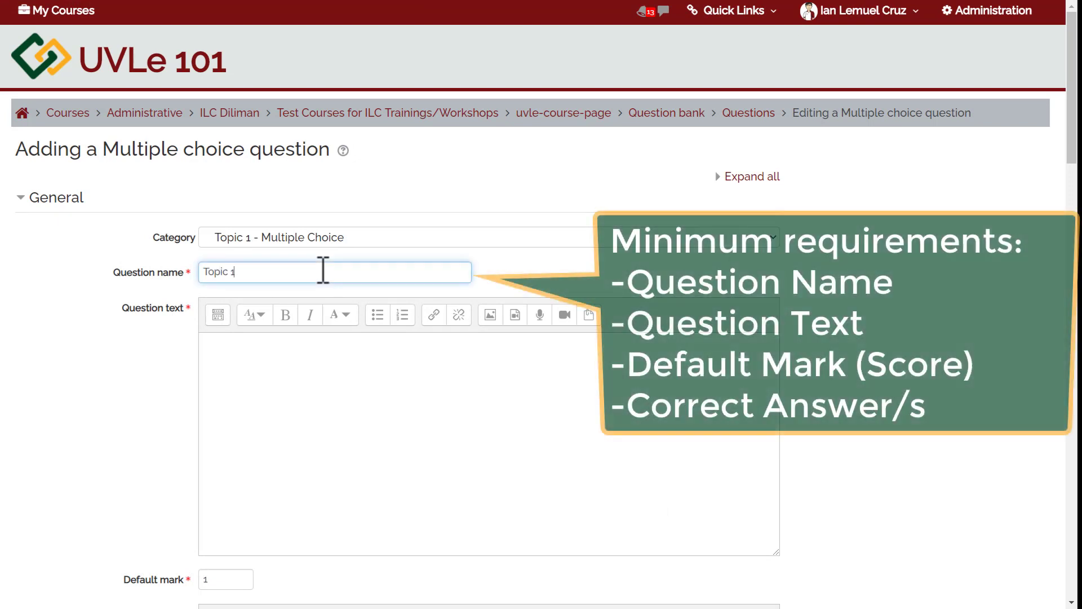
pyautogui.write(' MC Q1')
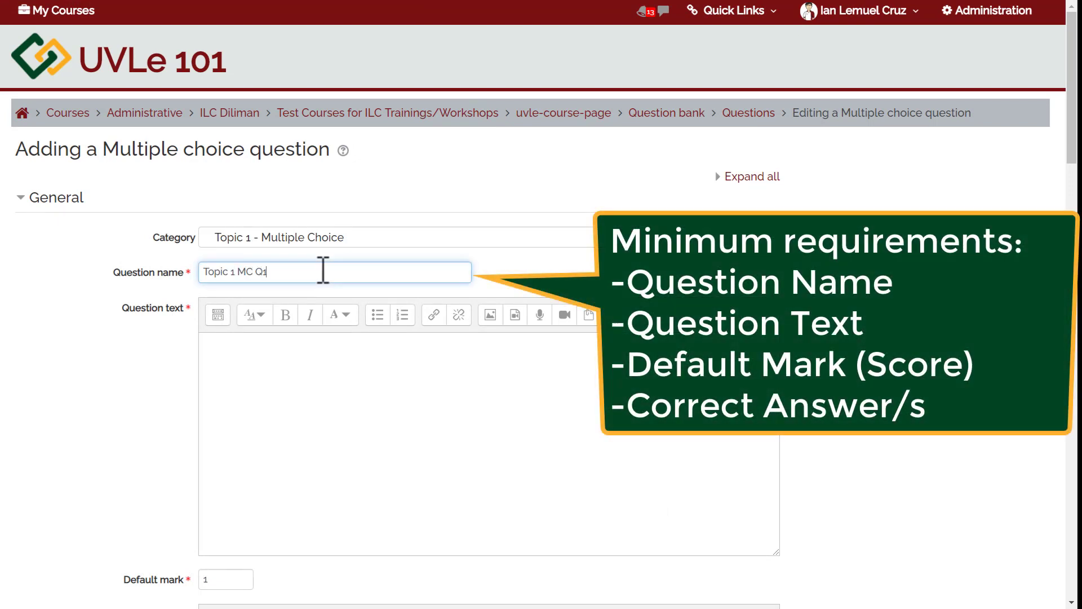
pyautogui.click(301, 436)
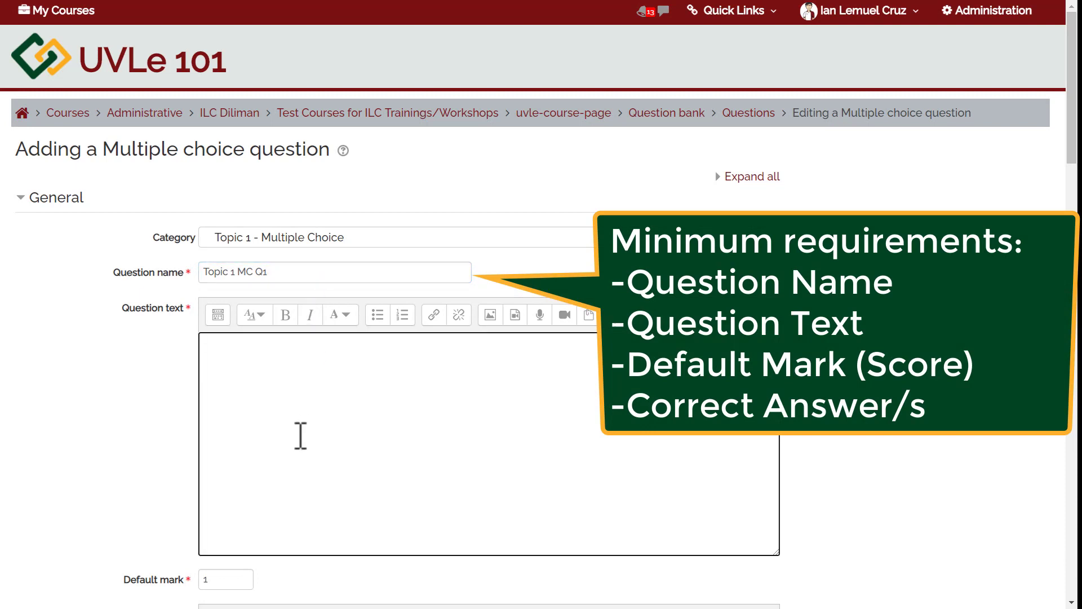
pyautogui.write('ILC Diliman is short for ____________ Learning Center Diliman.')
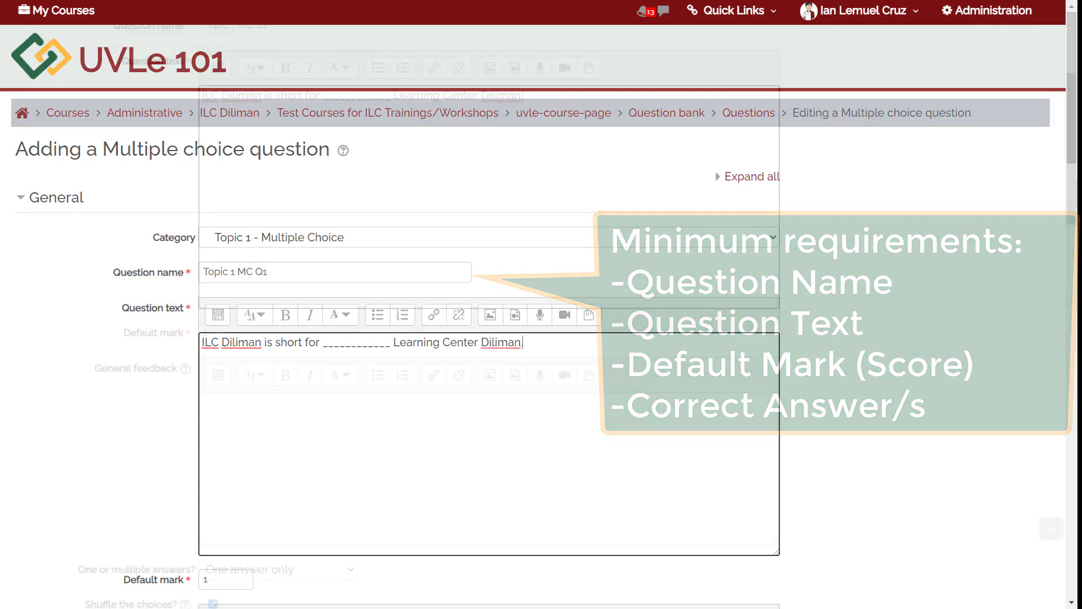
# - Allow one answer only for the question and set the numbering of the choices to "No numbering"
pyautogui.scroll(-4, 300, 436)
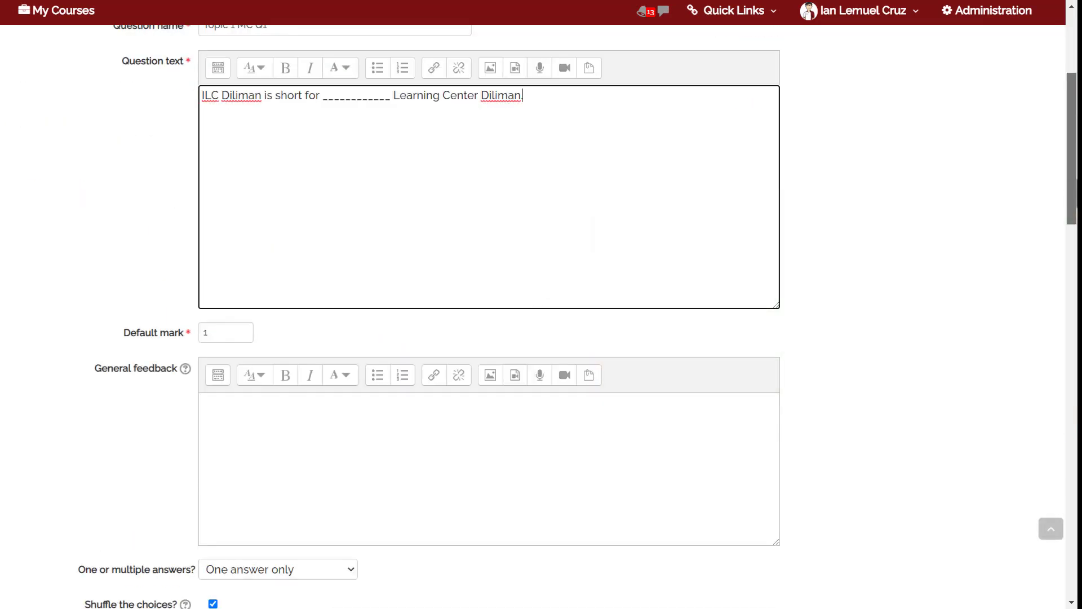
pyautogui.scroll(-5, 1074, 271)
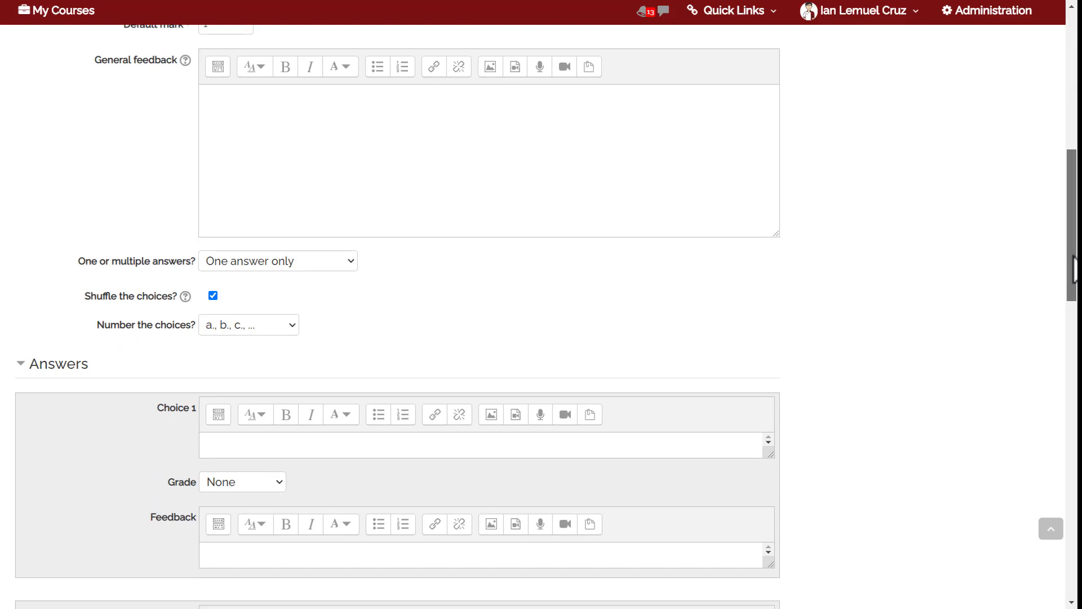
pyautogui.moveTo(1073, 256); pyautogui.dragTo(1073, 253)
pyautogui.click(314, 276)
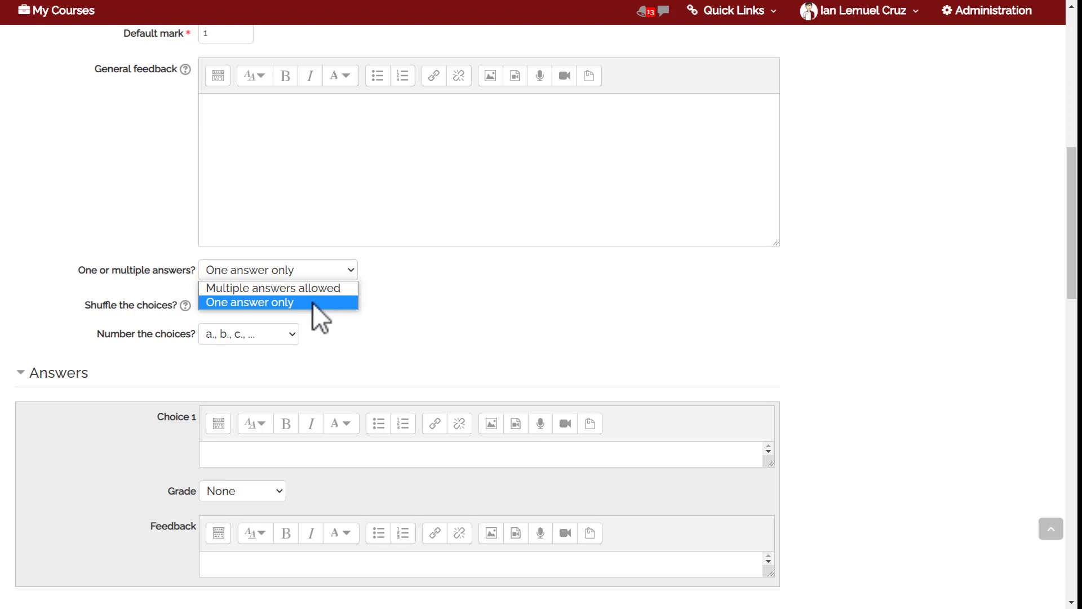
pyautogui.click(312, 289)
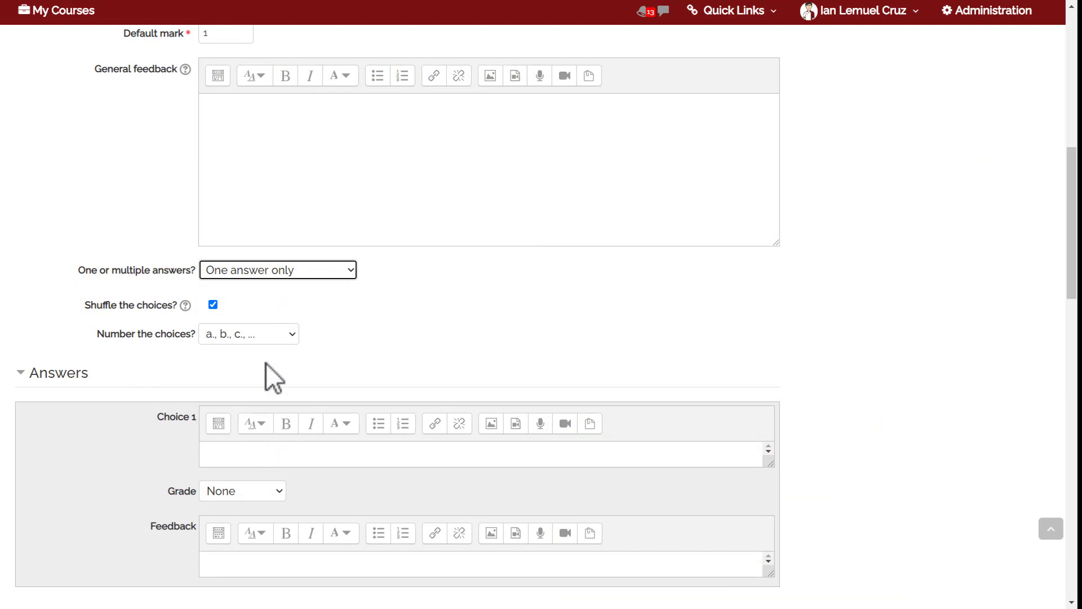
pyautogui.click(66, 296)
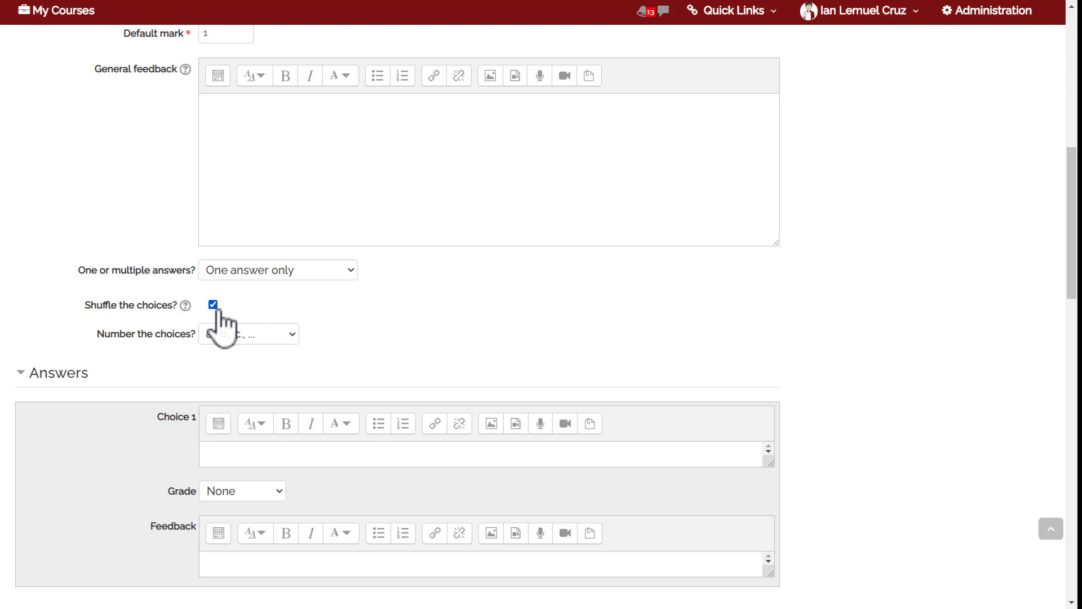
pyautogui.click(254, 335)
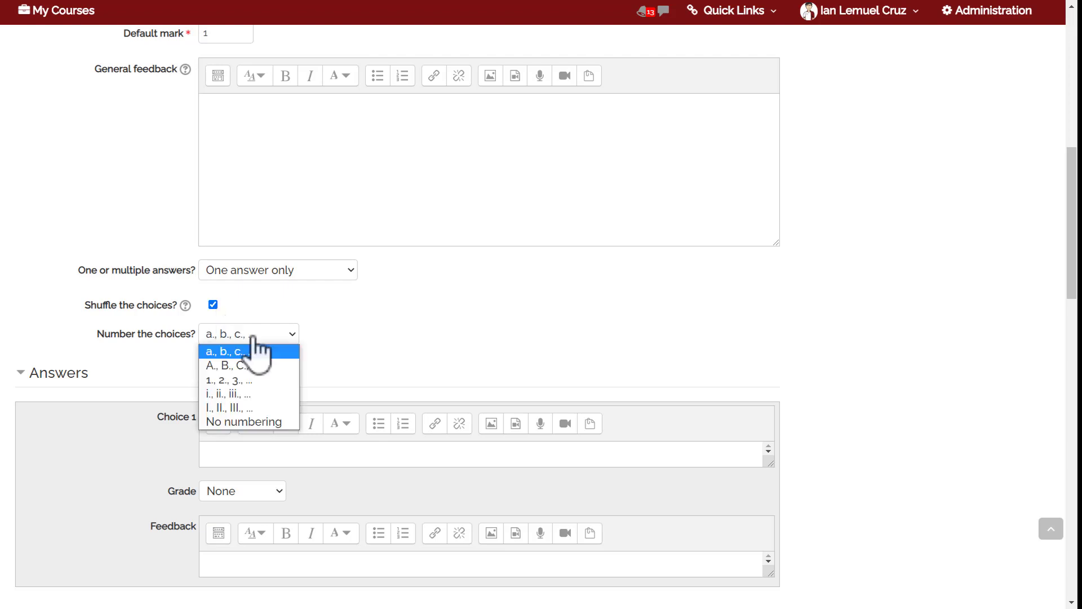
pyautogui.click(243, 424)
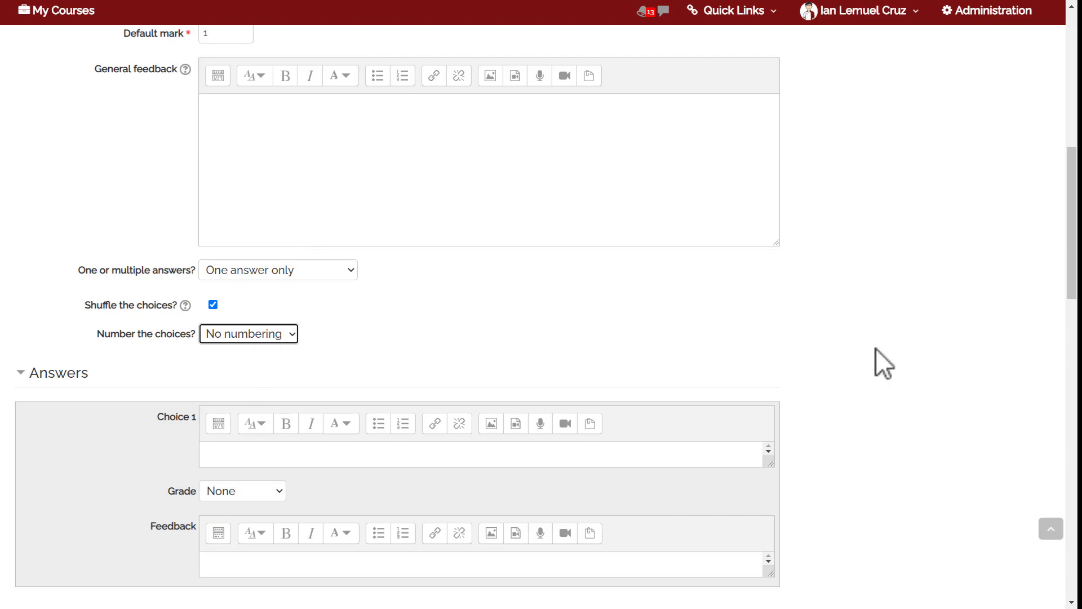
# - Enter "Interactive" as Choice 1 and give it a grade of 100%
pyautogui.scroll(-5, 875, 349)
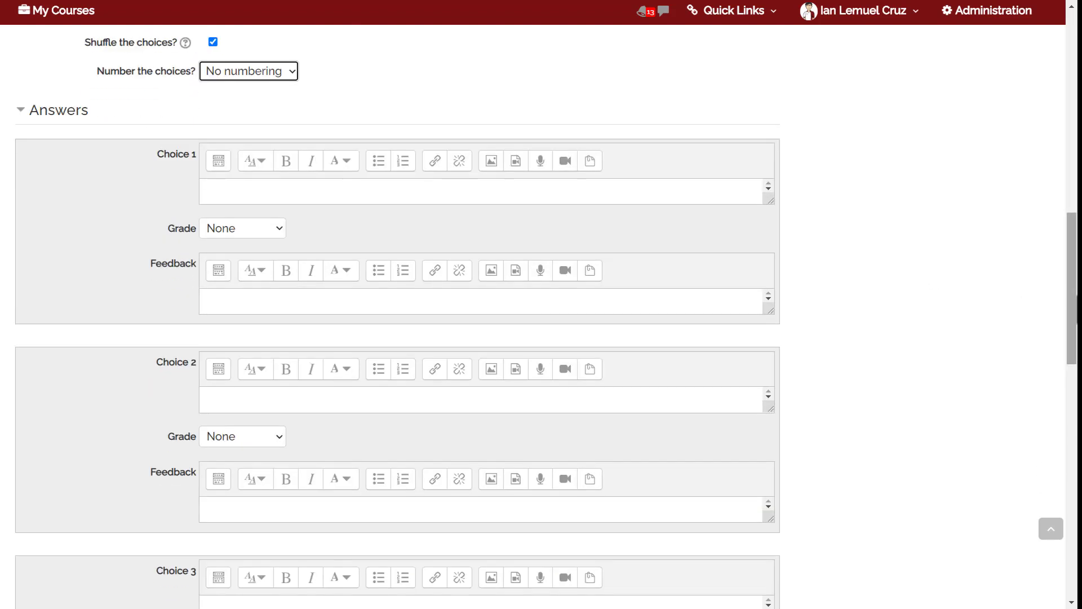
pyautogui.click(367, 192)
pyautogui.write('Int')
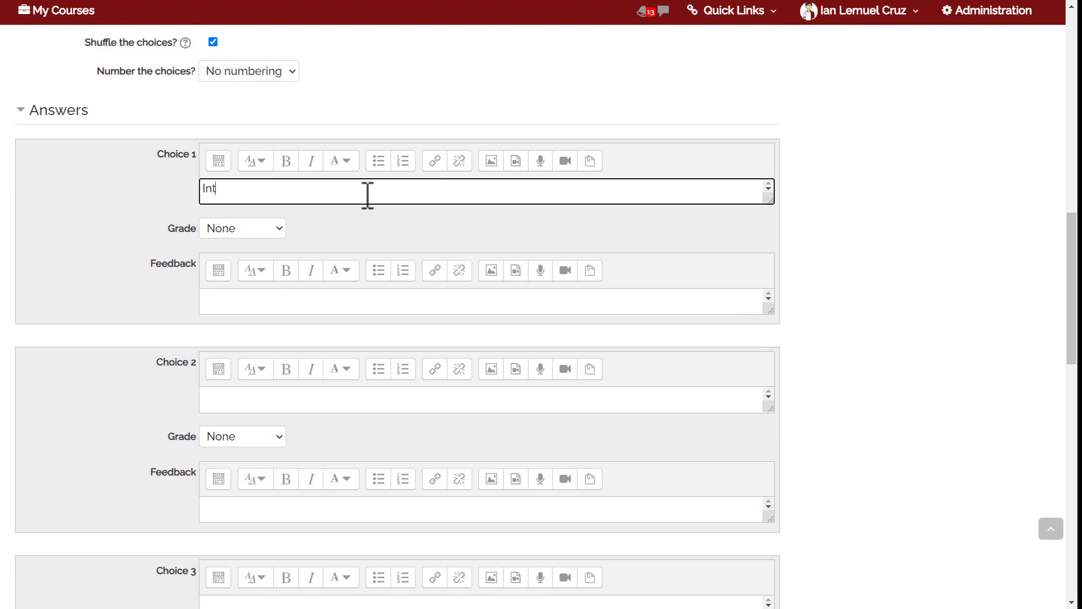
pyautogui.write('eractive')
pyautogui.click(264, 228)
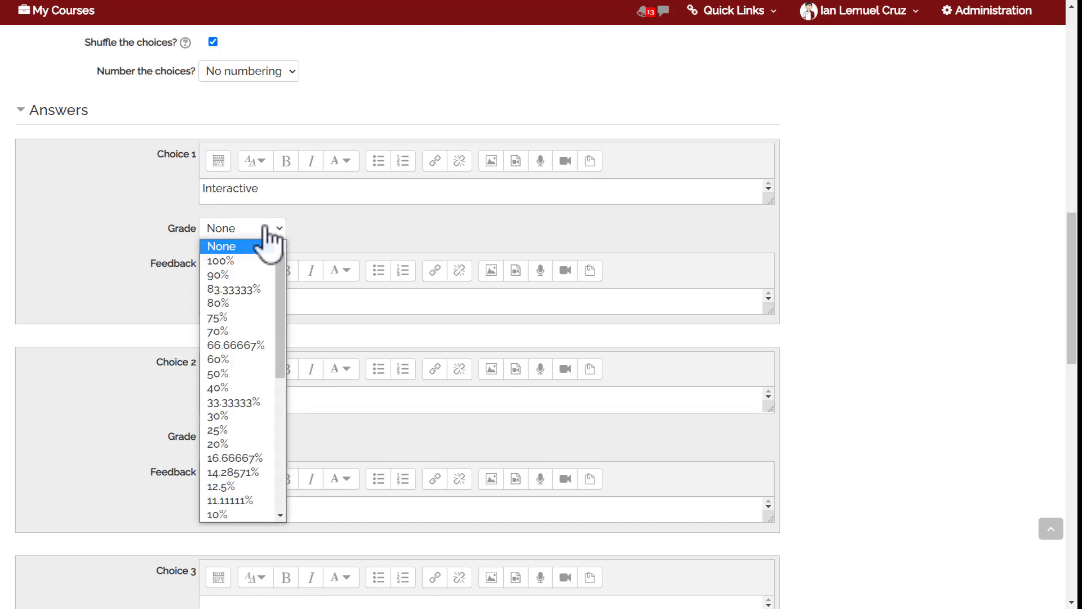
pyautogui.click(265, 262)
# - Enter "International" as the text of Choice 2
pyautogui.scroll(1, 1046, 272)
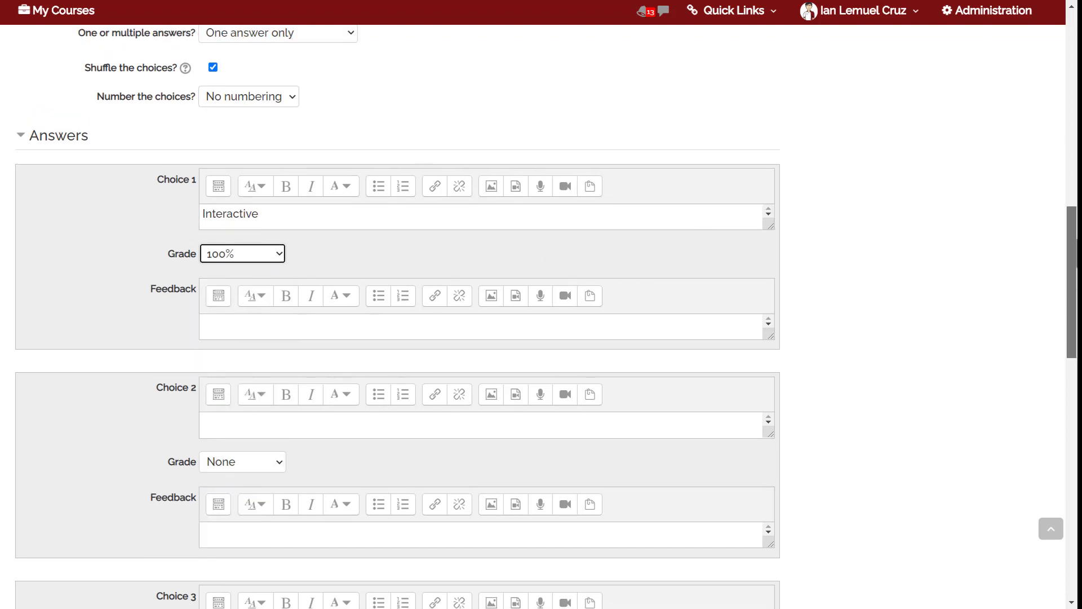
pyautogui.scroll(1, 541, 316)
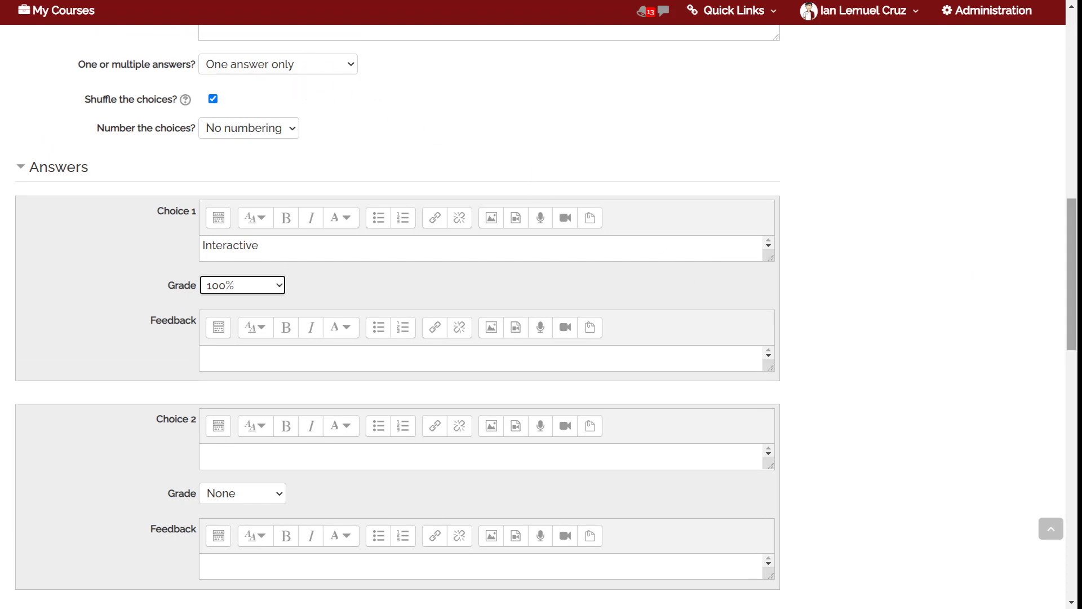
pyautogui.scroll(4, 1074, 198)
pyautogui.moveTo(1075, 186); pyautogui.dragTo(1075, 271)
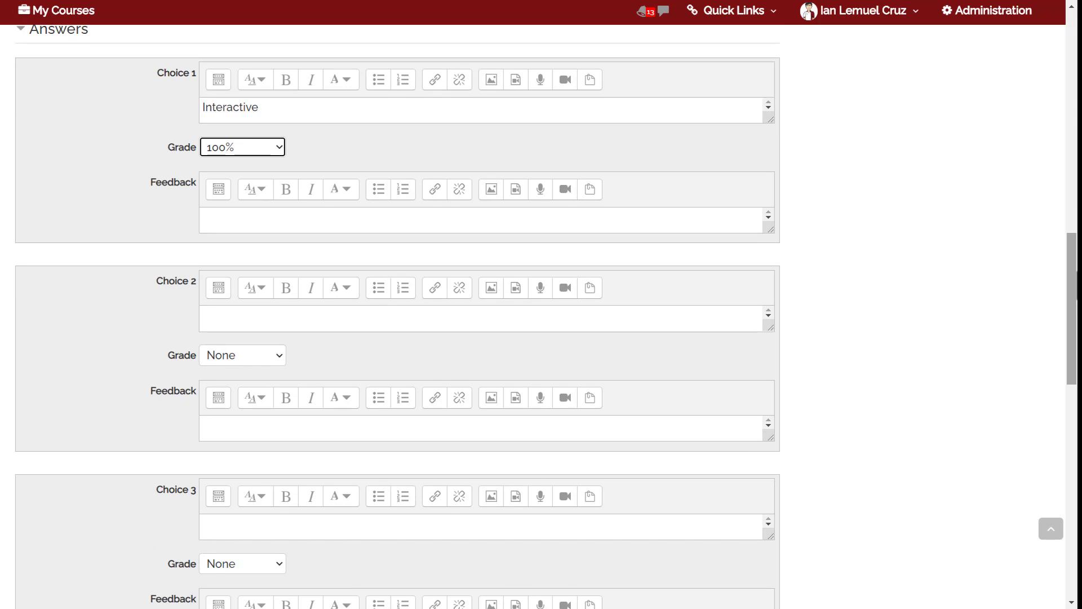
pyautogui.click(346, 317)
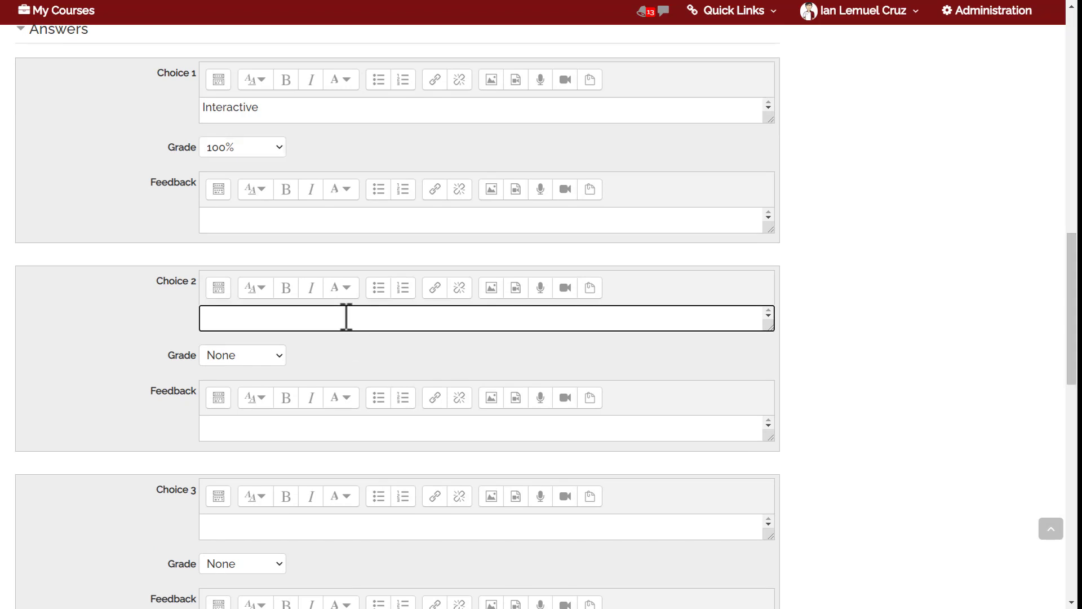
pyautogui.write('International')
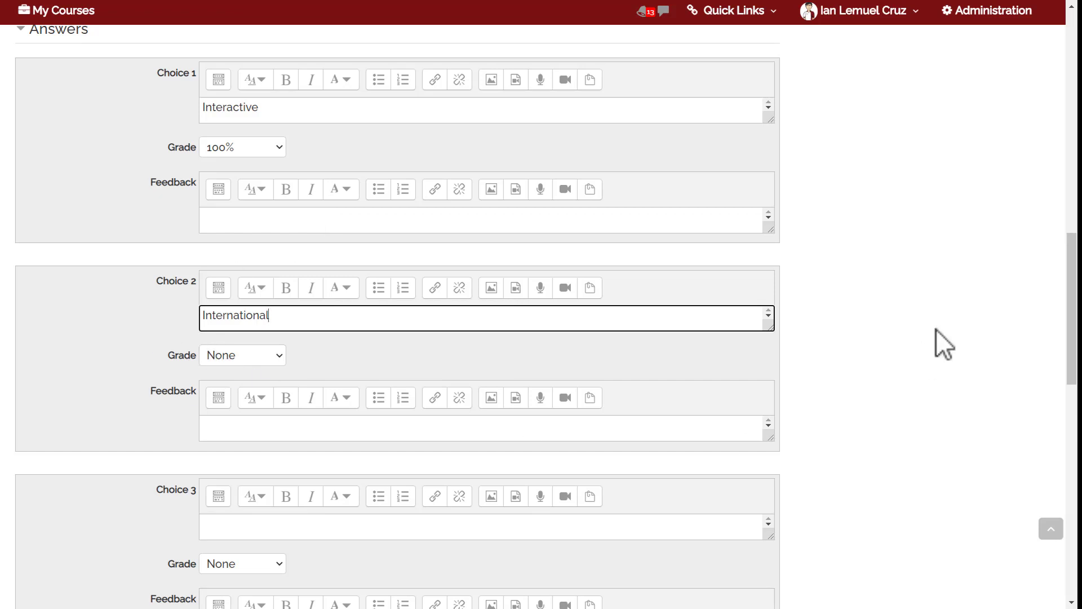
# - Review the negative grade percentages available as penalties for Choice 3
pyautogui.scroll(-3, 1014, 355)
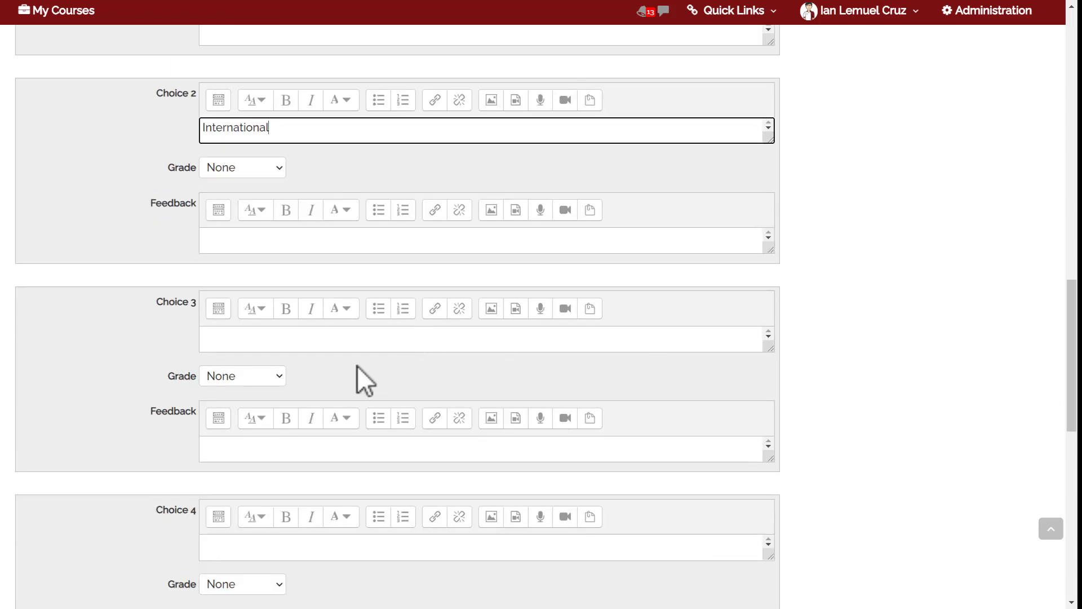
pyautogui.click(279, 377)
pyautogui.scroll(-5, 281, 350)
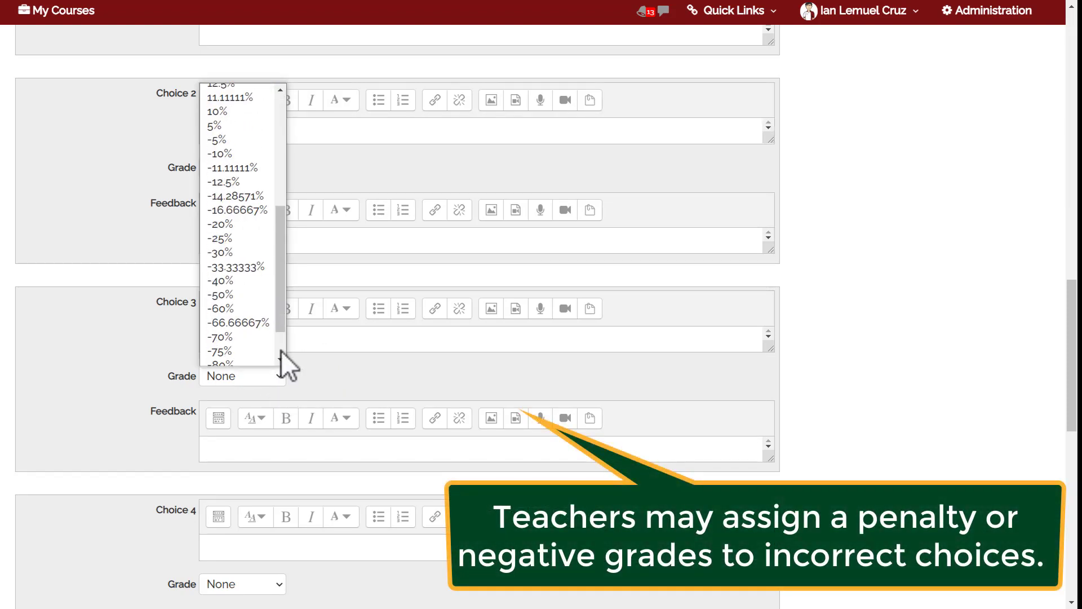
pyautogui.scroll(-2, 281, 336)
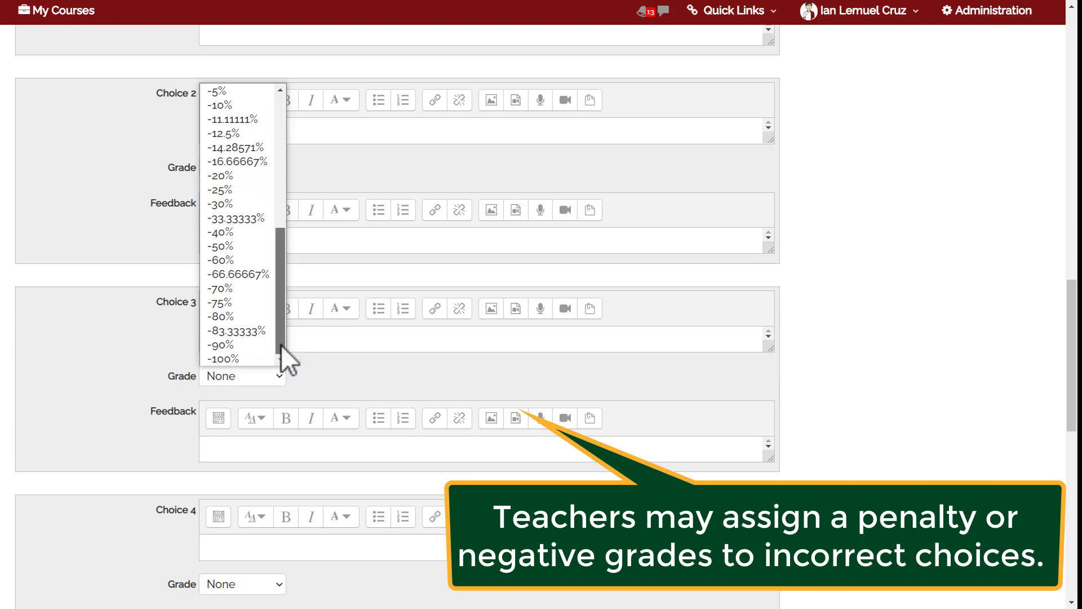
pyautogui.scroll(3, 282, 335)
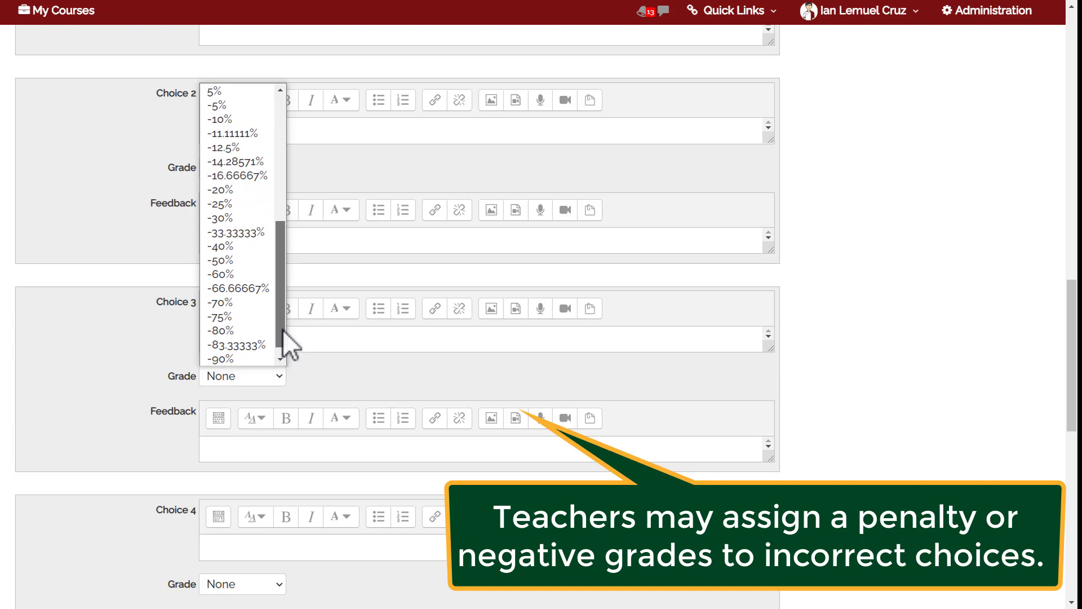
pyautogui.moveTo(286, 296); pyautogui.dragTo(317, 356)
pyautogui.click(367, 389)
# - Give Choice 3 a penalty grade of -50% and enter "Interrupted" as its text
pyautogui.click(299, 344)
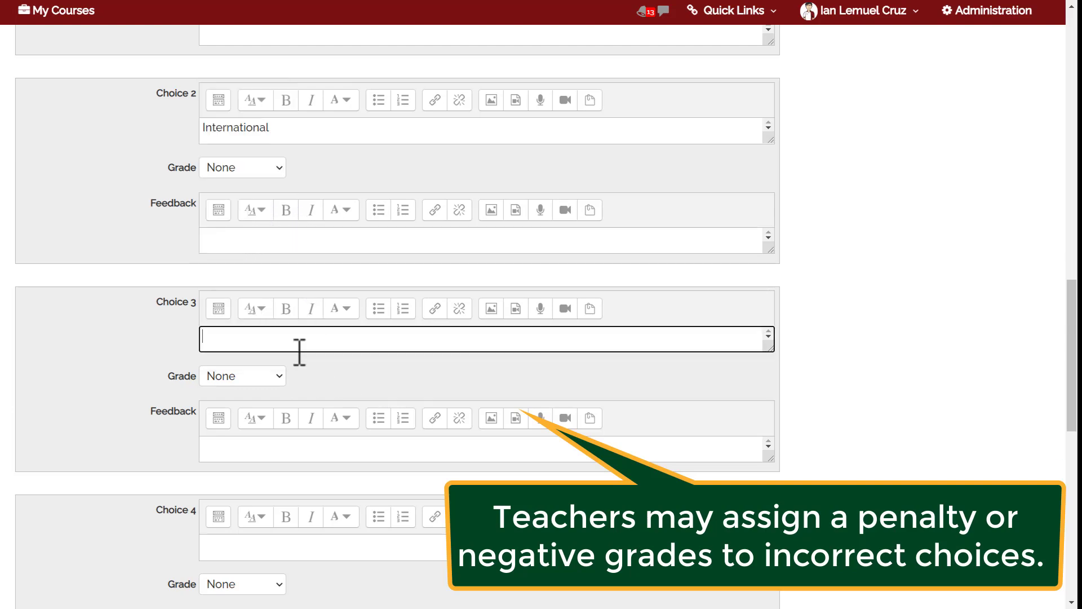
pyautogui.scroll(-9, 299, 350)
pyautogui.moveTo(1054, 451); pyautogui.dragTo(1054, 276)
pyautogui.scroll(-1, 1054, 290)
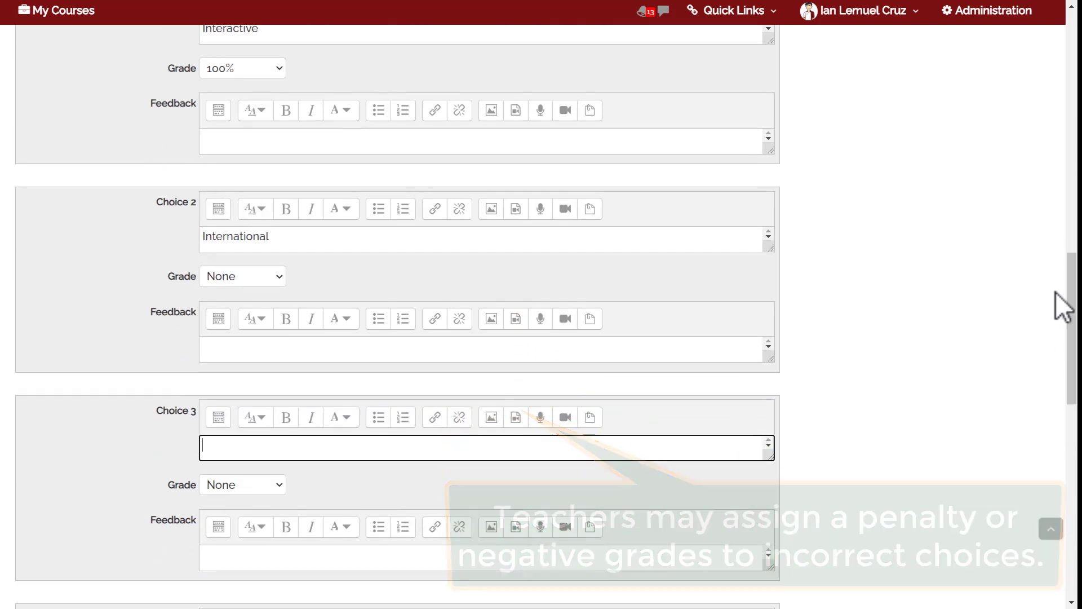
pyautogui.click(228, 488)
pyautogui.scroll(-5, 284, 442)
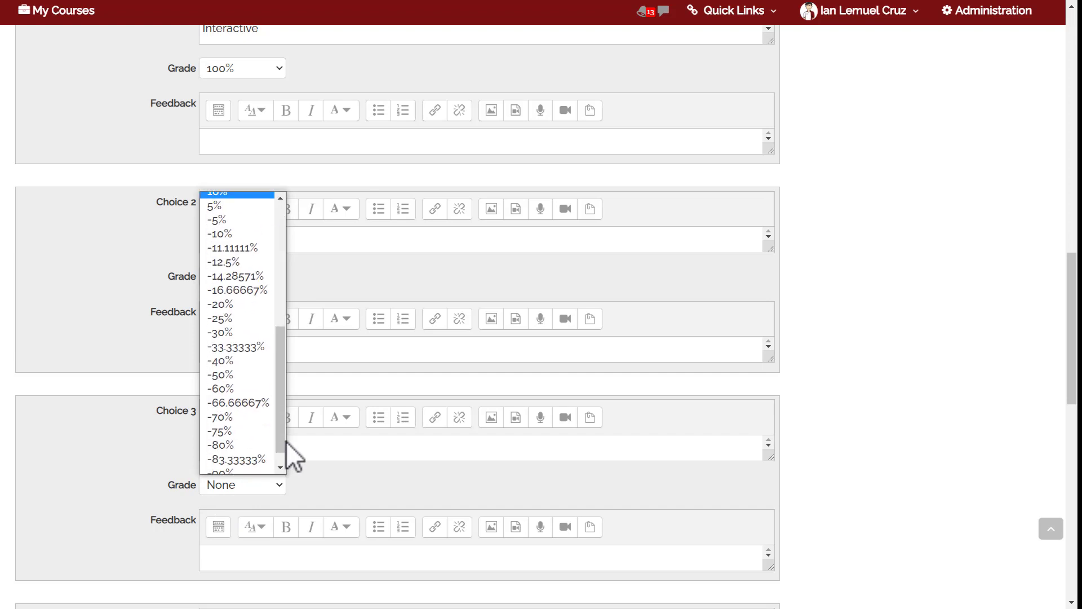
pyautogui.click(274, 374)
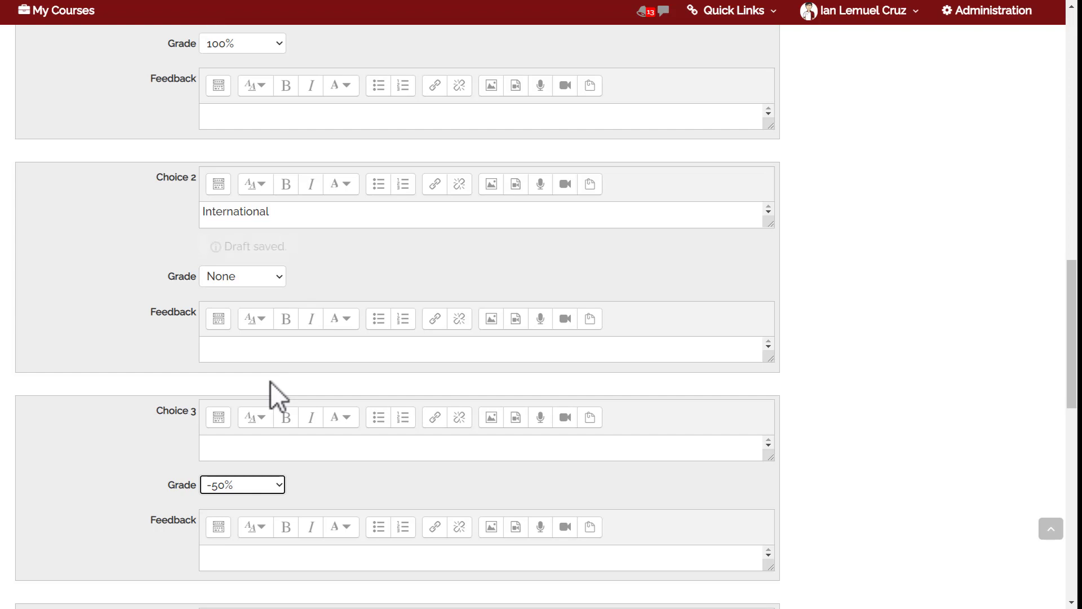
pyautogui.click(269, 453)
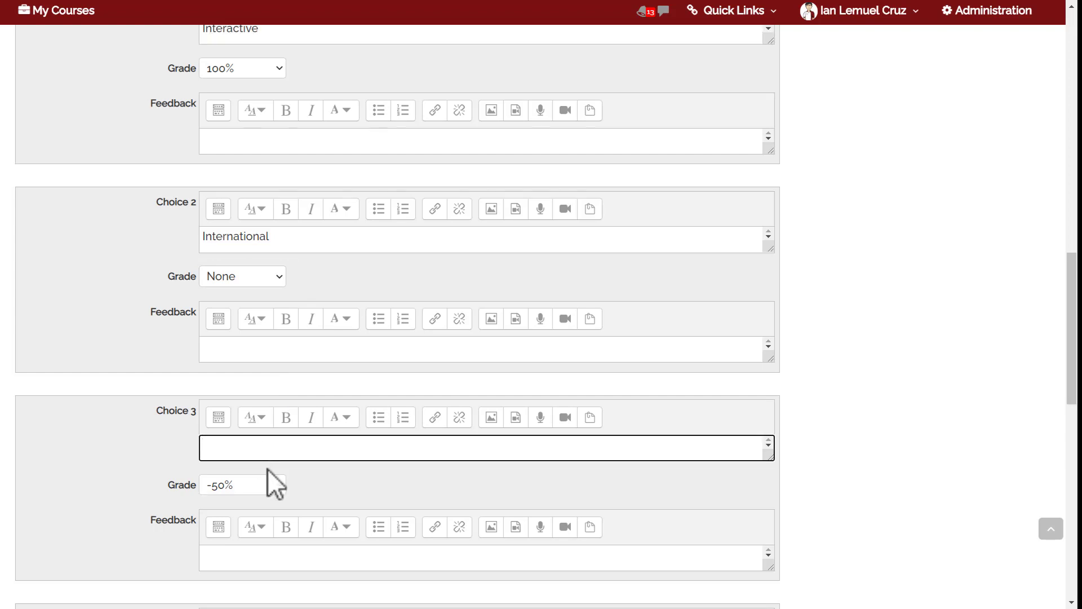
pyautogui.write('Interrupted')
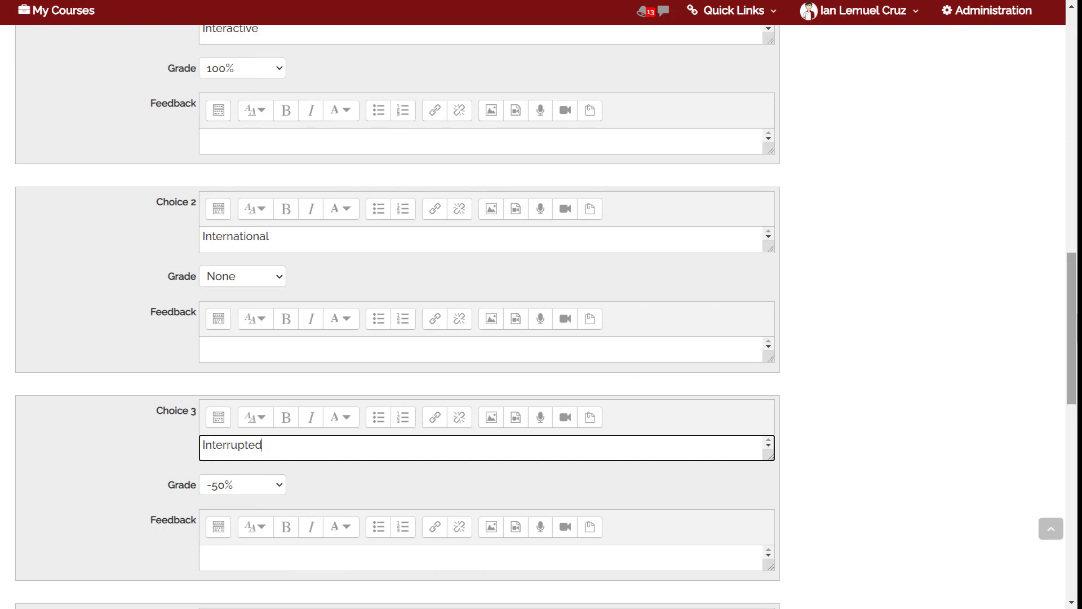
# - Check the choices and their grades, leave Choices 4 and 5 blank, and save the multiple choice question to the question bank
pyautogui.scroll(1, 1072, 327)
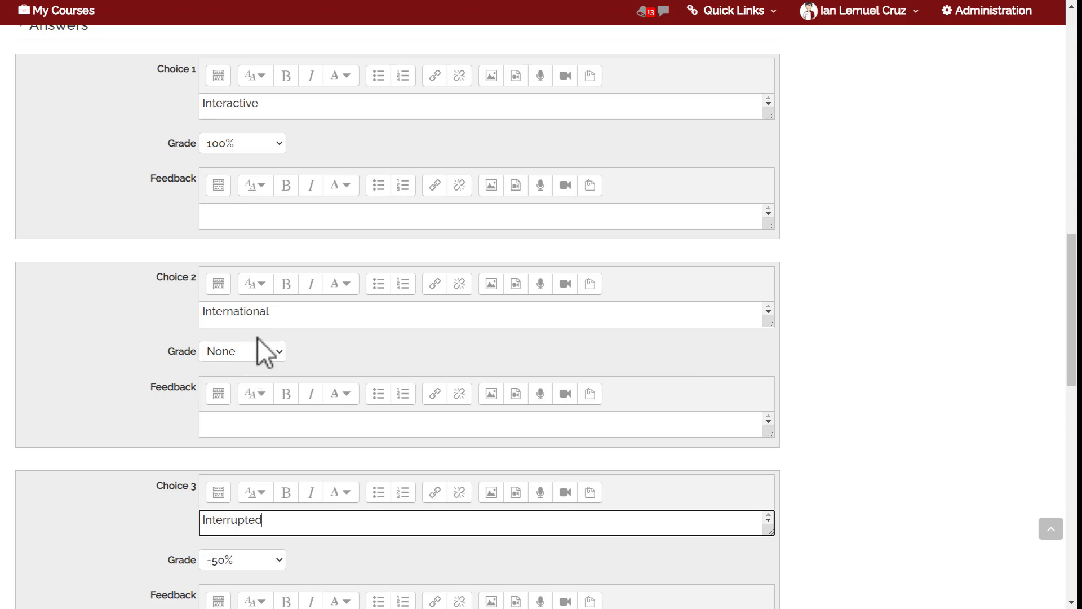
pyautogui.scroll(-3, 1073, 310)
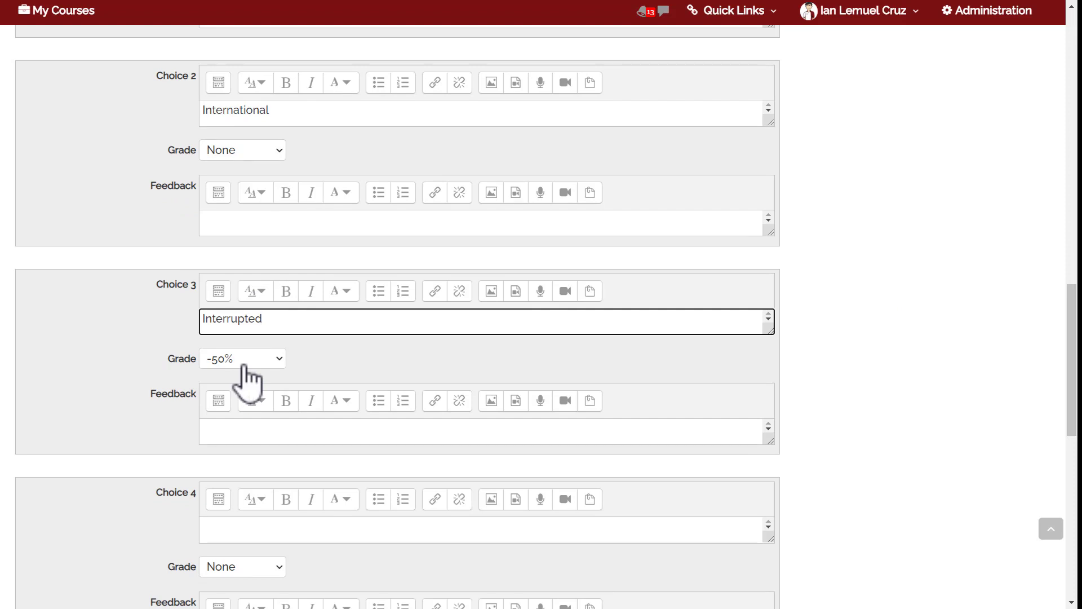
pyautogui.moveTo(1075, 377); pyautogui.dragTo(1075, 444)
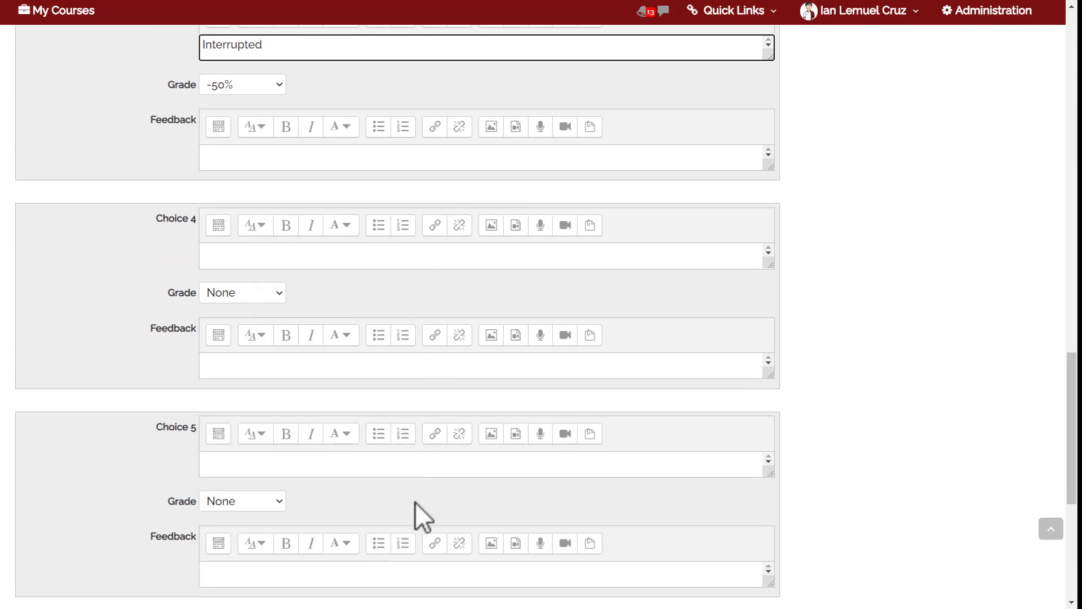
pyautogui.moveTo(1075, 426); pyautogui.dragTo(1074, 408)
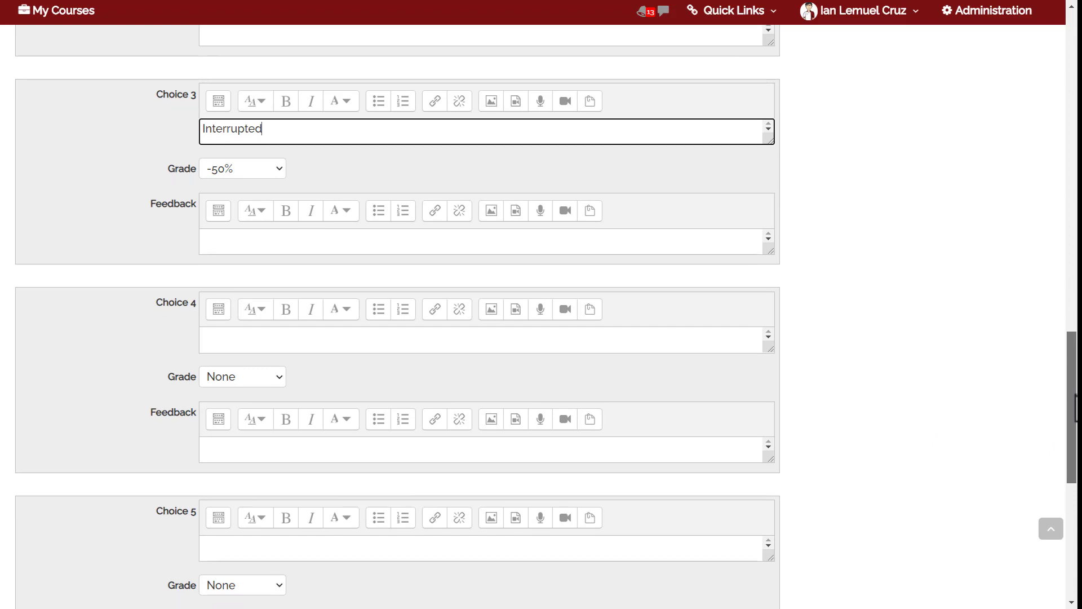
pyautogui.moveTo(1075, 407); pyautogui.dragTo(1076, 486)
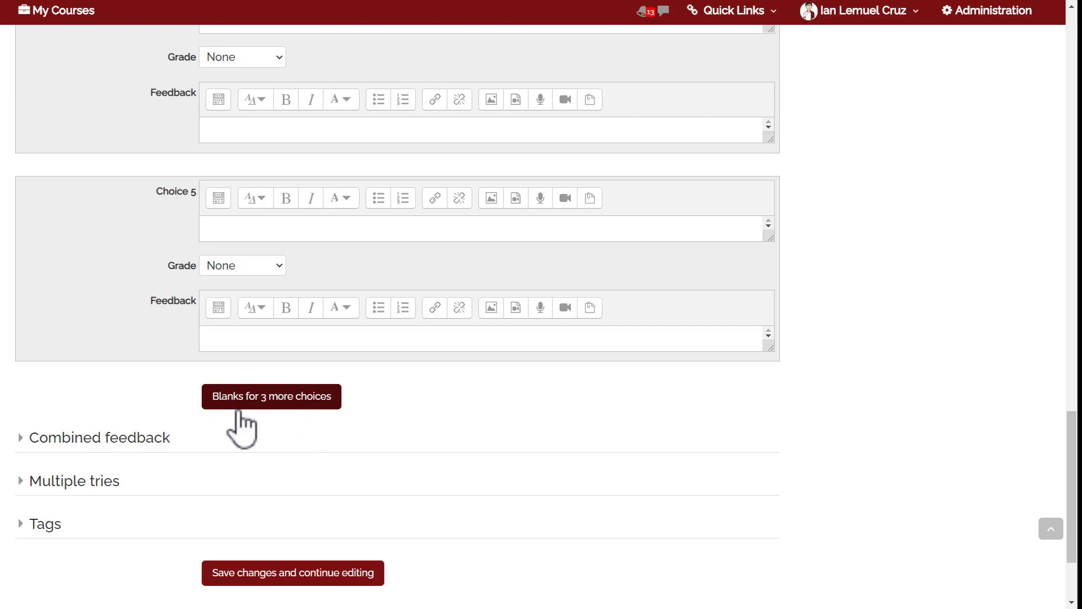
pyautogui.moveTo(1076, 437); pyautogui.dragTo(1076, 451)
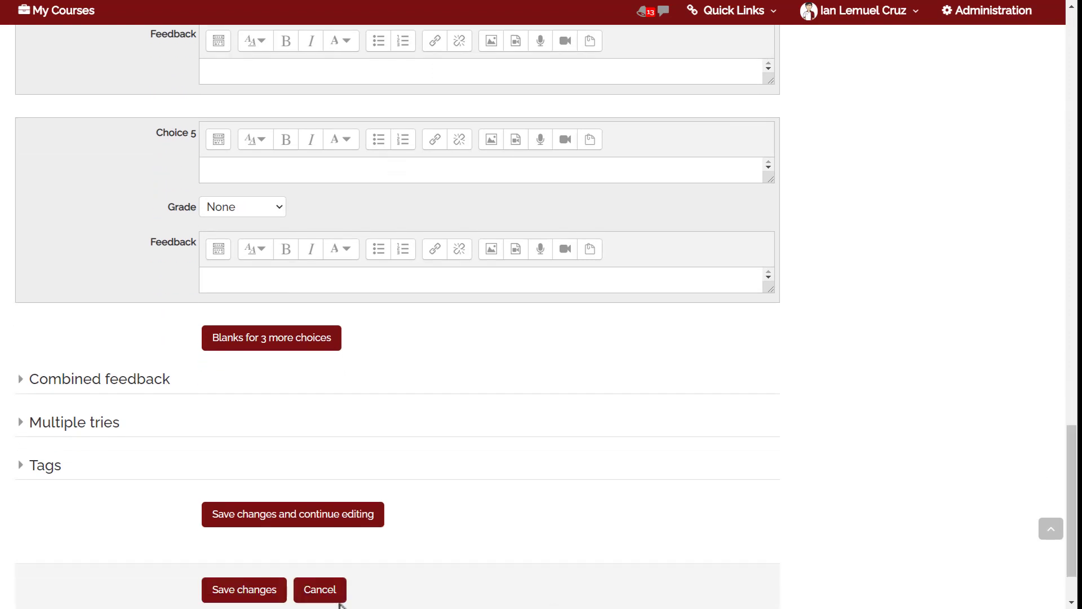
pyautogui.click(223, 599)
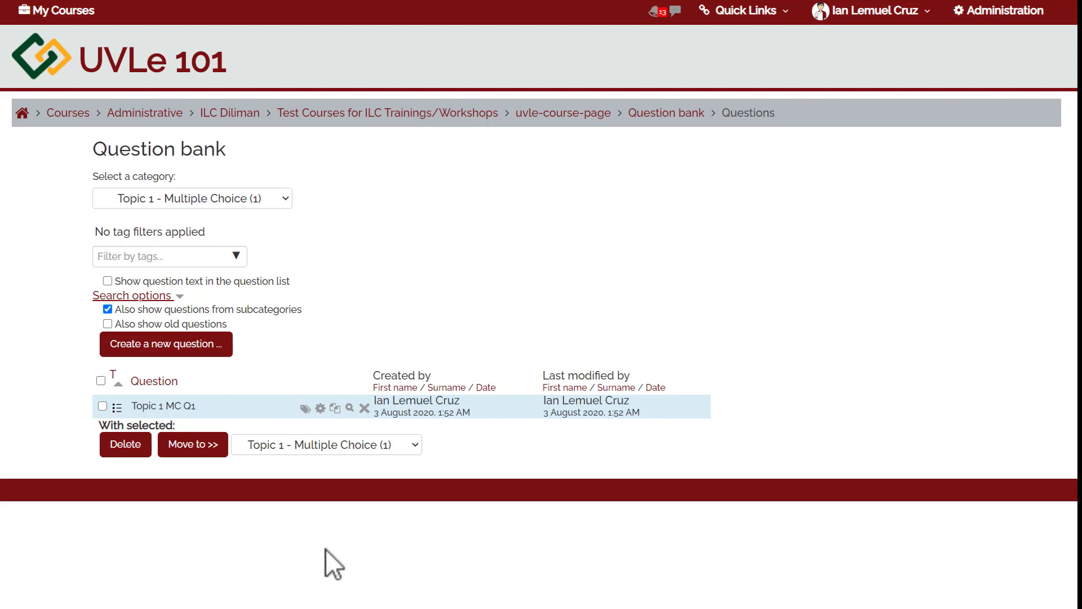
# - Preview the question "Topic 1 MC Q1" to check its text and answer choices, closing the preview when finished
pyautogui.click(350, 409)
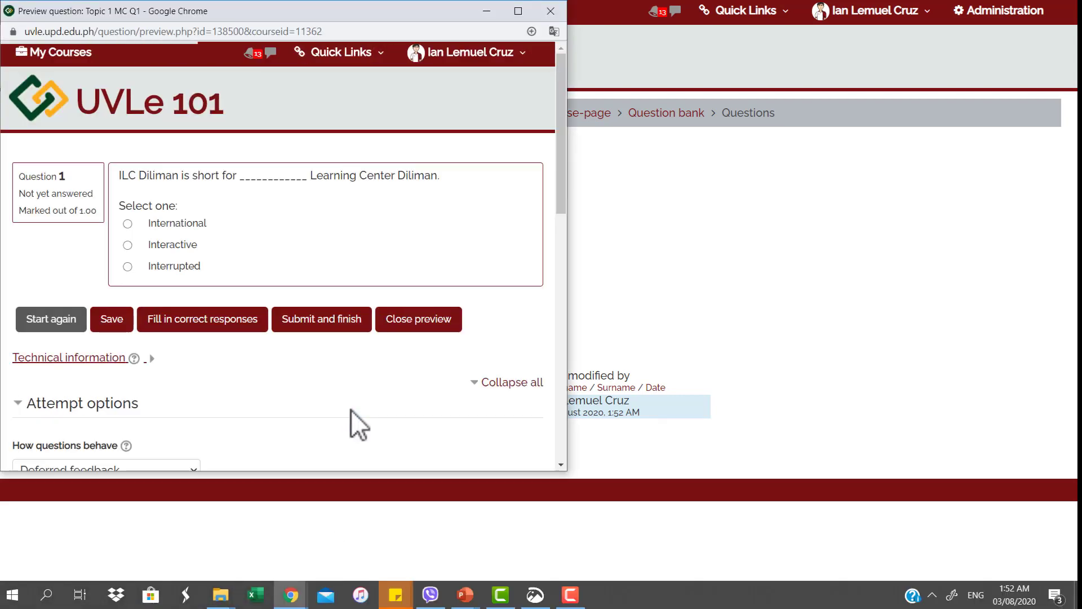
pyautogui.click(564, 275)
pyautogui.moveTo(563, 275); pyautogui.dragTo(553, 131)
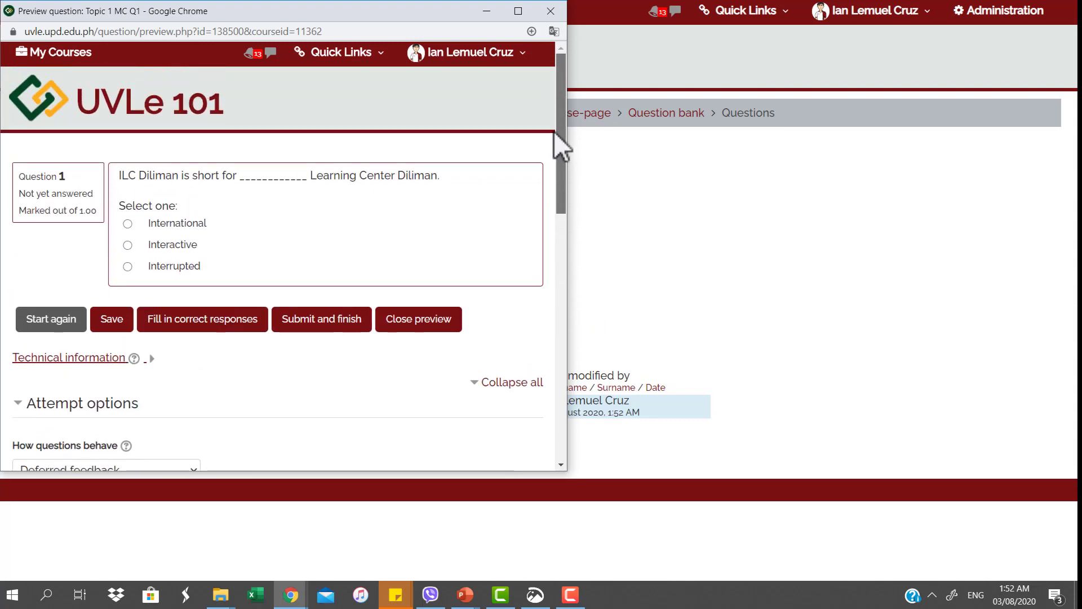
pyautogui.click(556, 18)
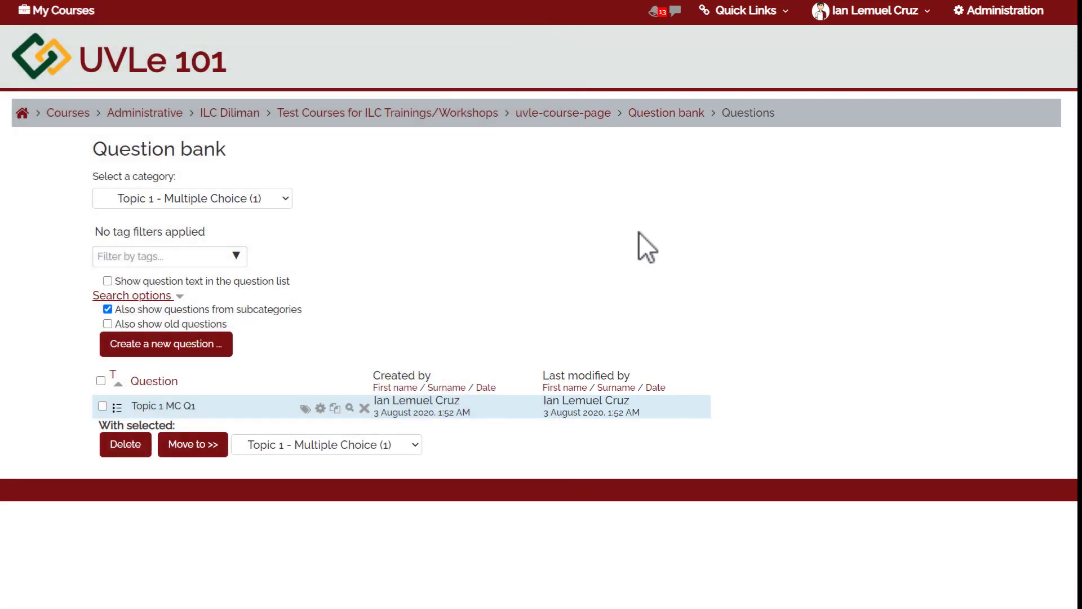